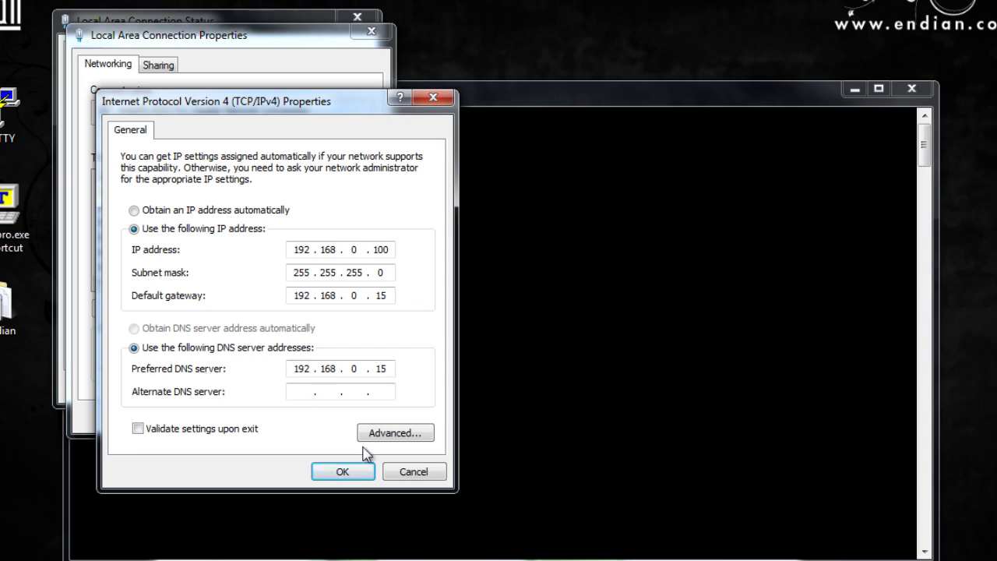
# - Accept the static IPv4 settings and close the Local Area Connection properties and status windows
pyautogui.click(341, 472)
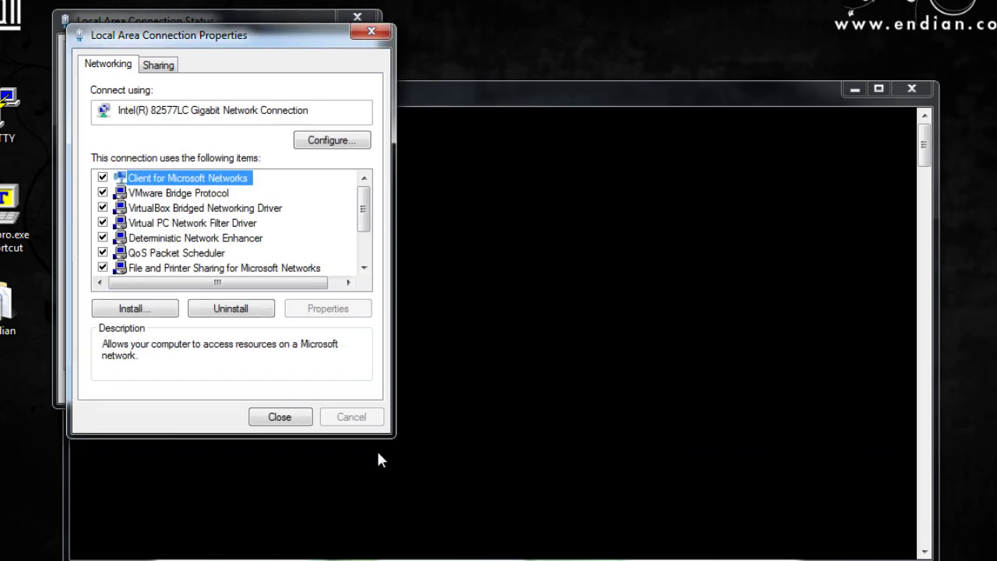
pyautogui.click(280, 416)
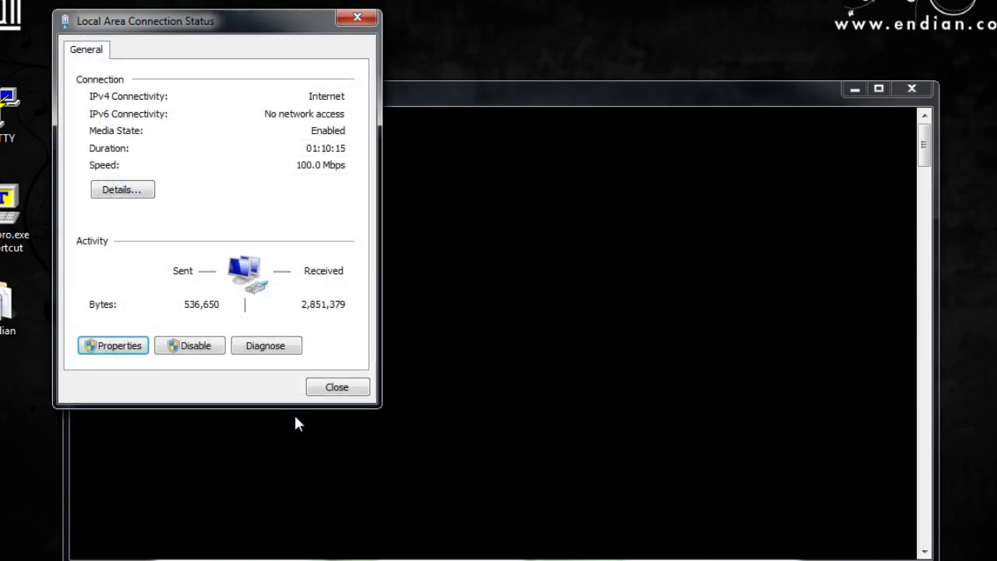
pyautogui.click(343, 388)
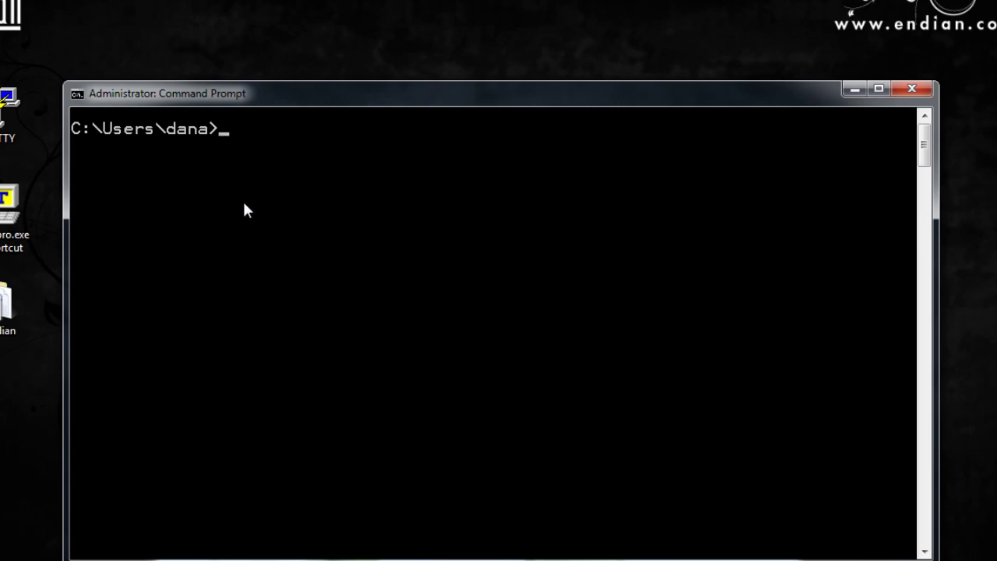
# - Ping the firewall at 192.168.0.15 from the command prompt
pyautogui.write('ping 192.168.')
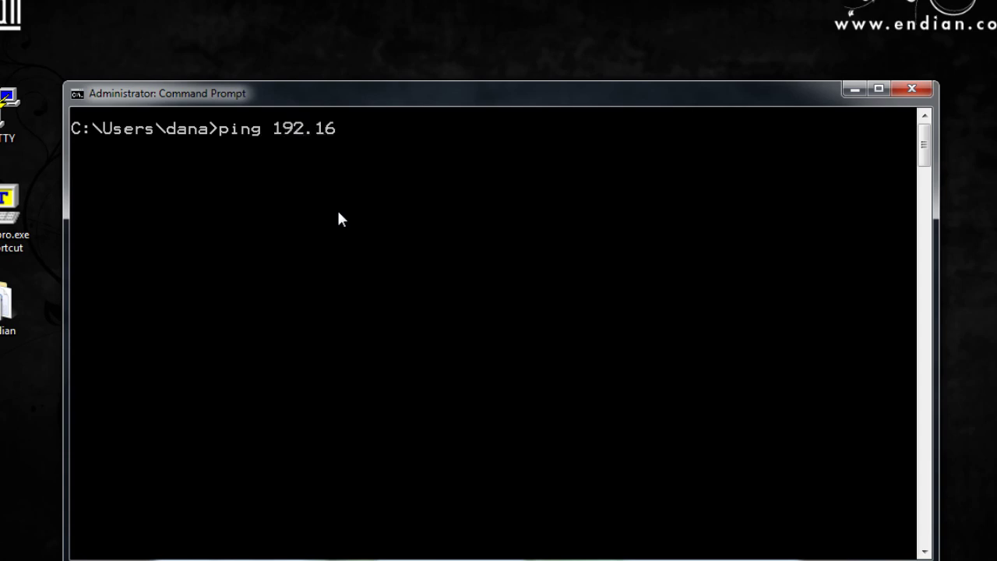
pyautogui.write('0.15')
pyautogui.press('Return')
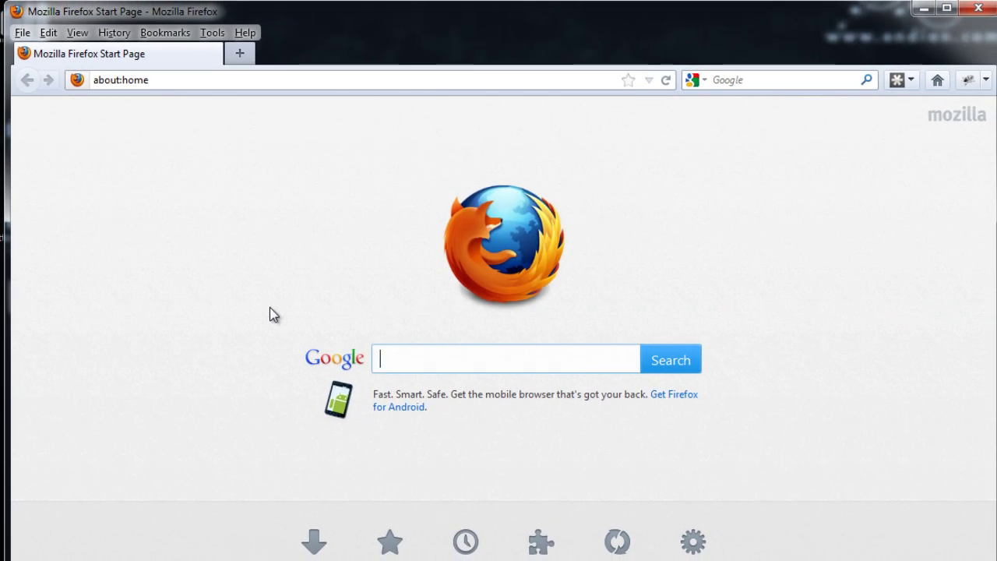
pyautogui.click(169, 80)
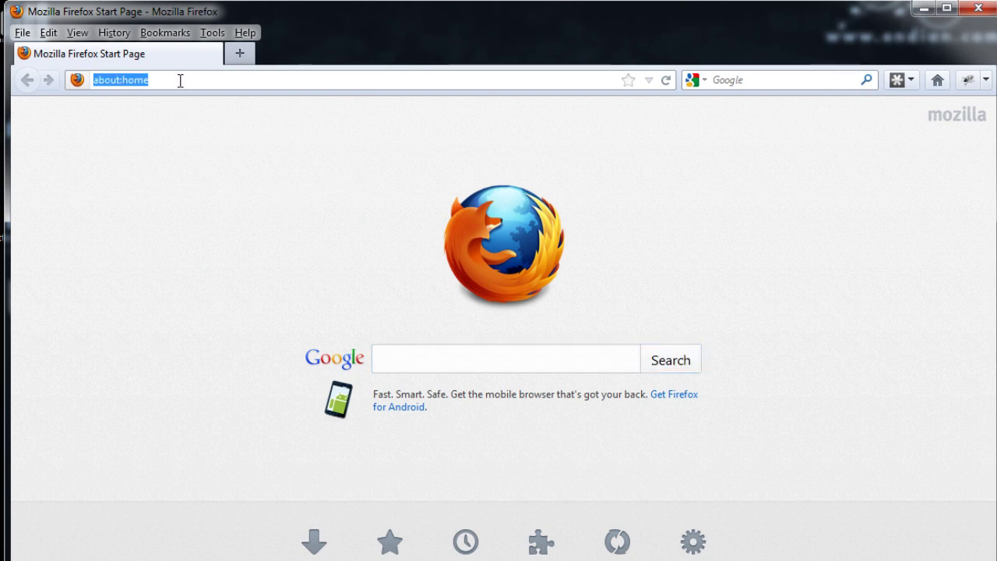
pyautogui.write('ht')
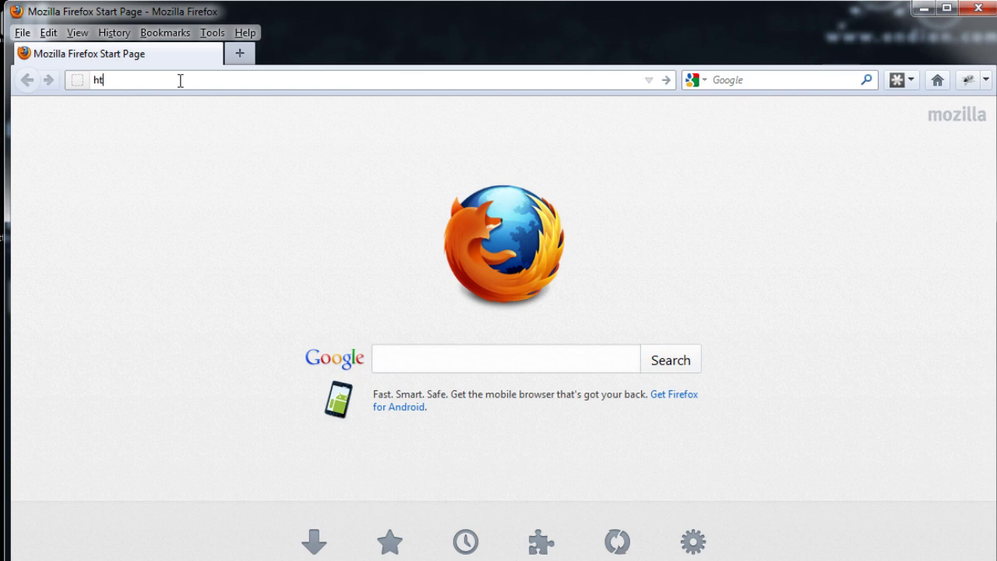
pyautogui.write('tps:')
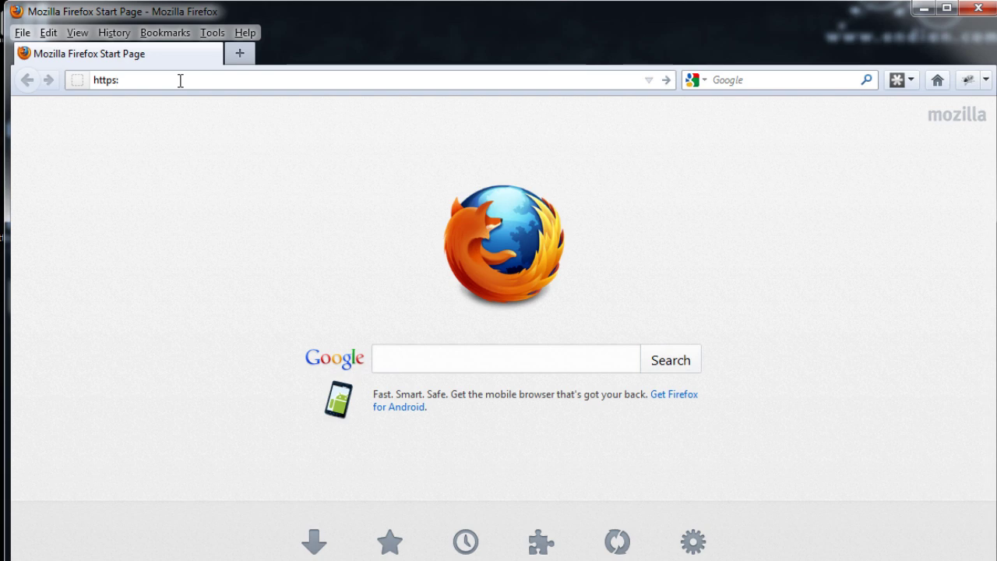
pyautogui.write('//192.168.0.15')
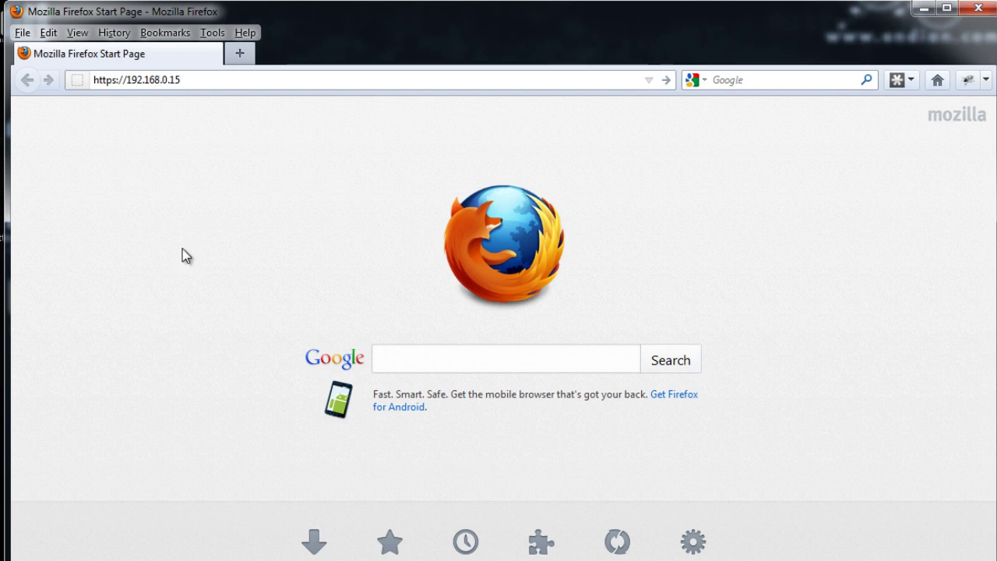
pyautogui.write(':')
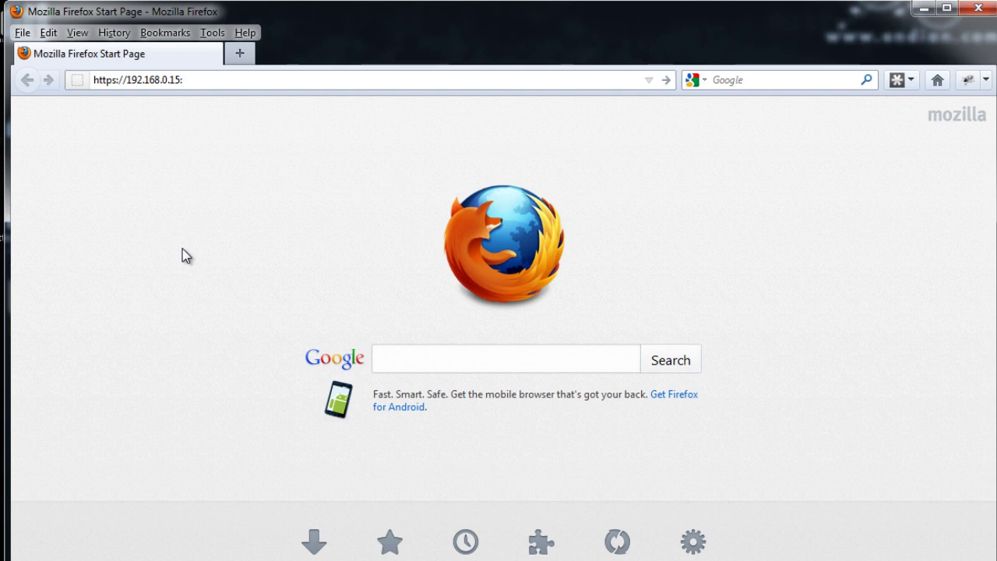
pyautogui.write('10443')
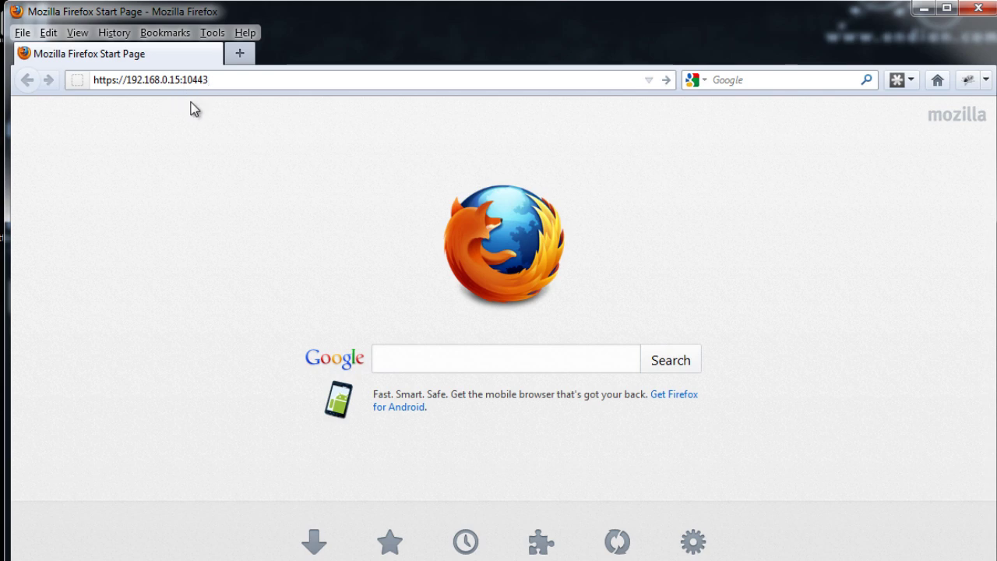
pyautogui.press('Return')
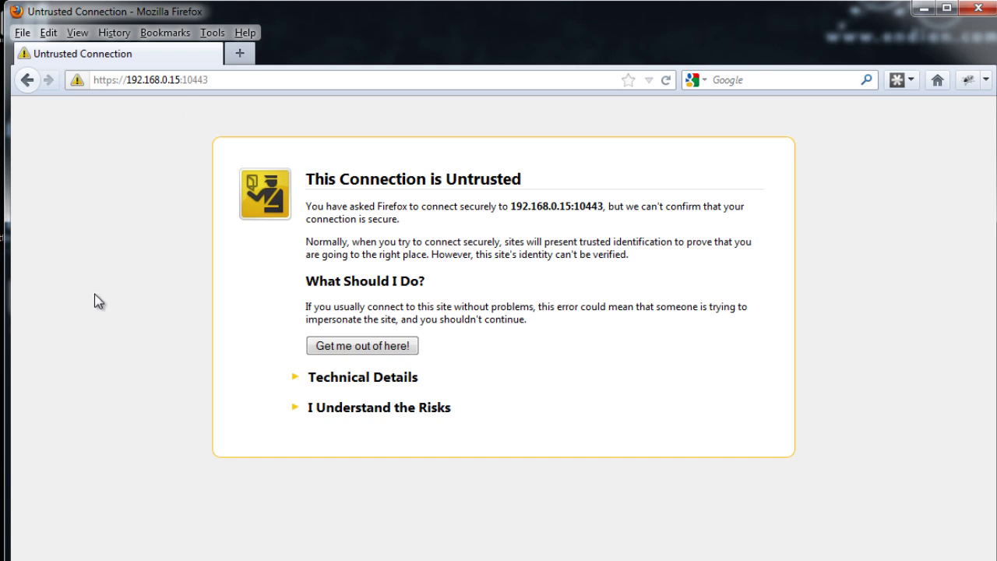
pyautogui.click(346, 416)
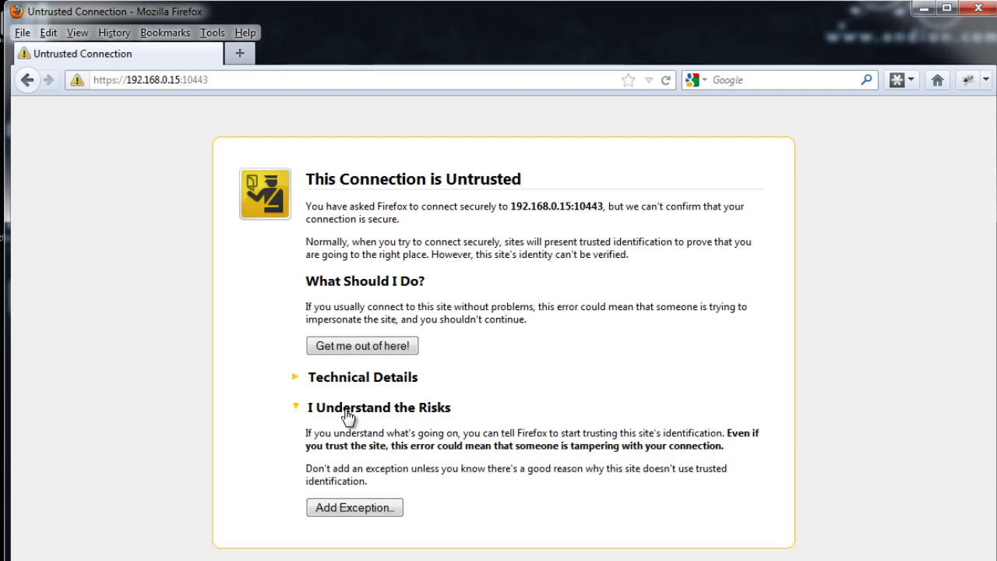
pyautogui.click(352, 507)
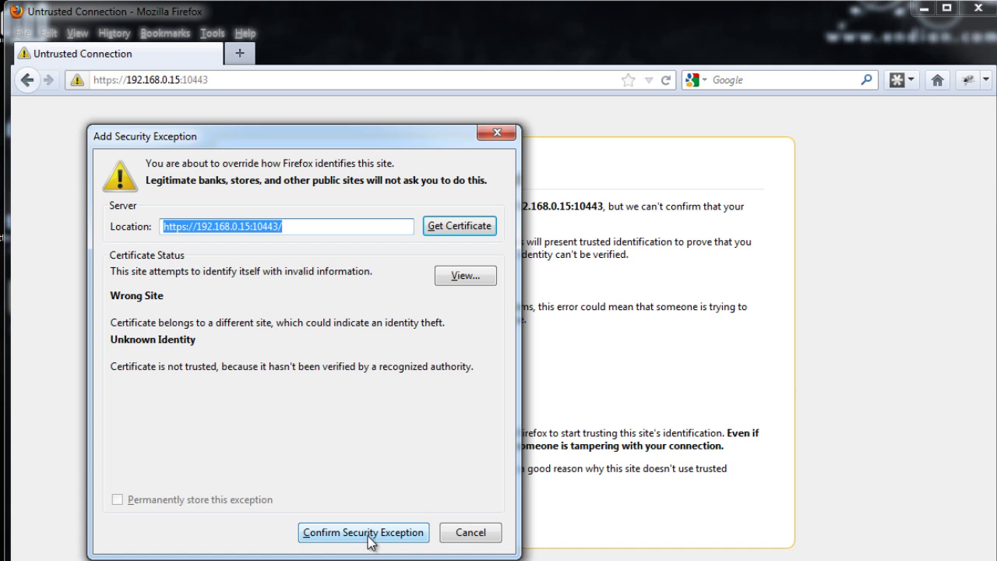
pyautogui.click(367, 539)
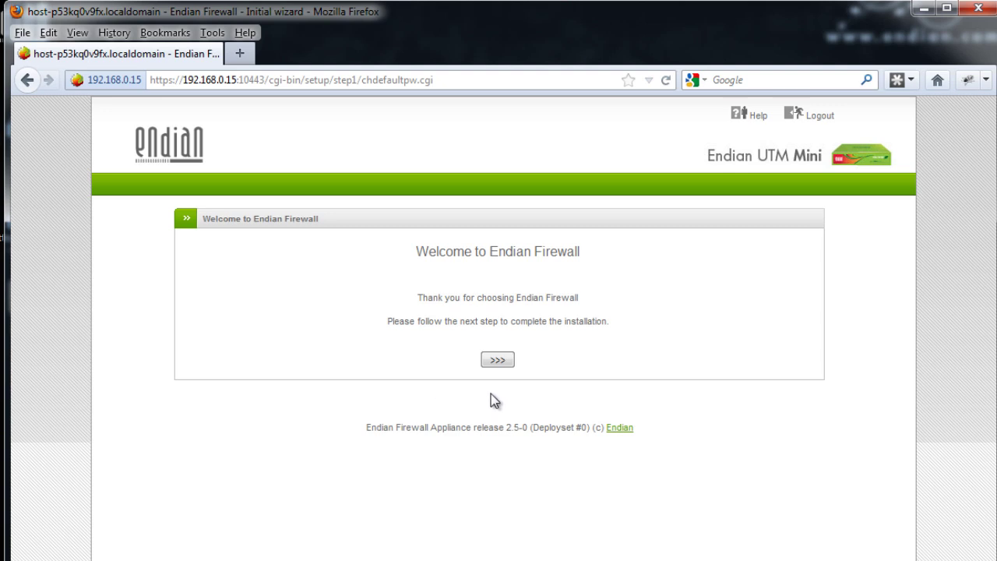
# - Start the initial wizard, set the timezone to America/Denver with English as language, and accept the Endian license agreement
pyautogui.click(497, 362)
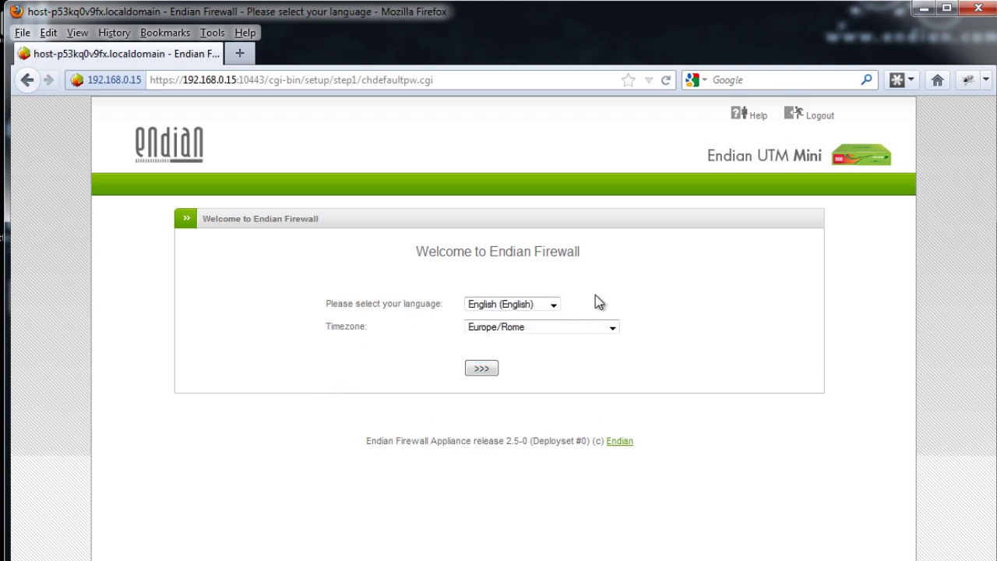
pyautogui.click(612, 328)
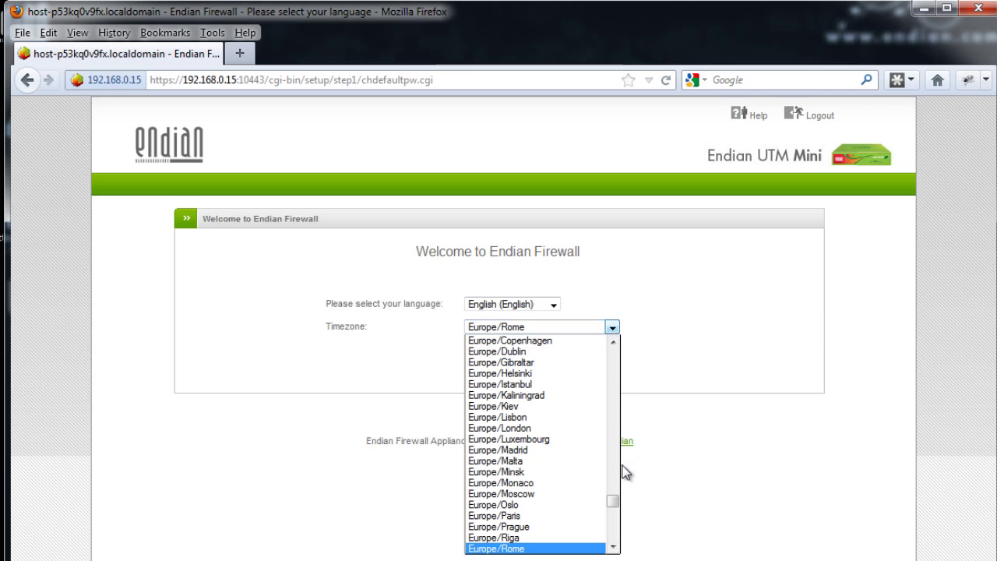
pyautogui.moveTo(614, 504); pyautogui.dragTo(613, 397)
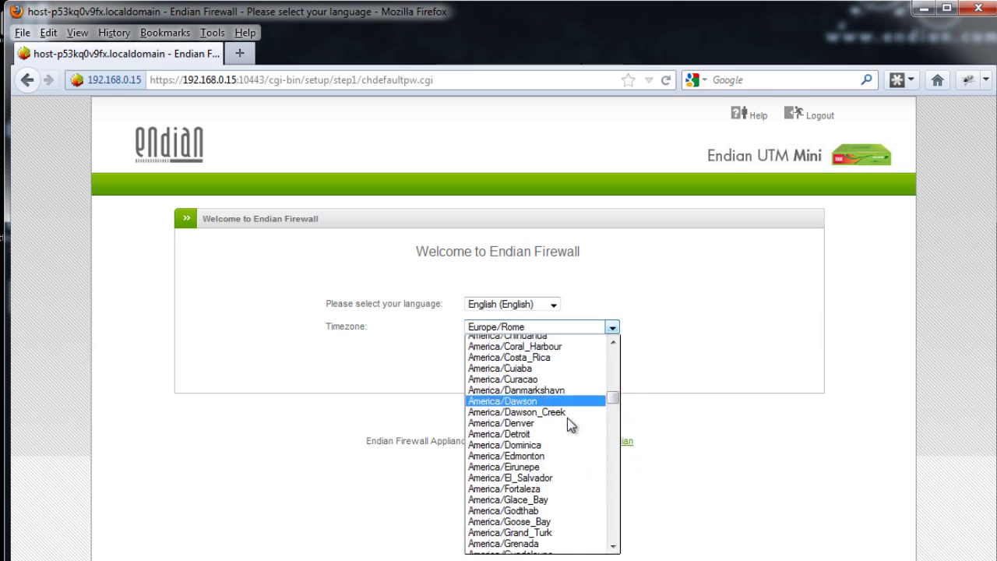
pyautogui.click(527, 423)
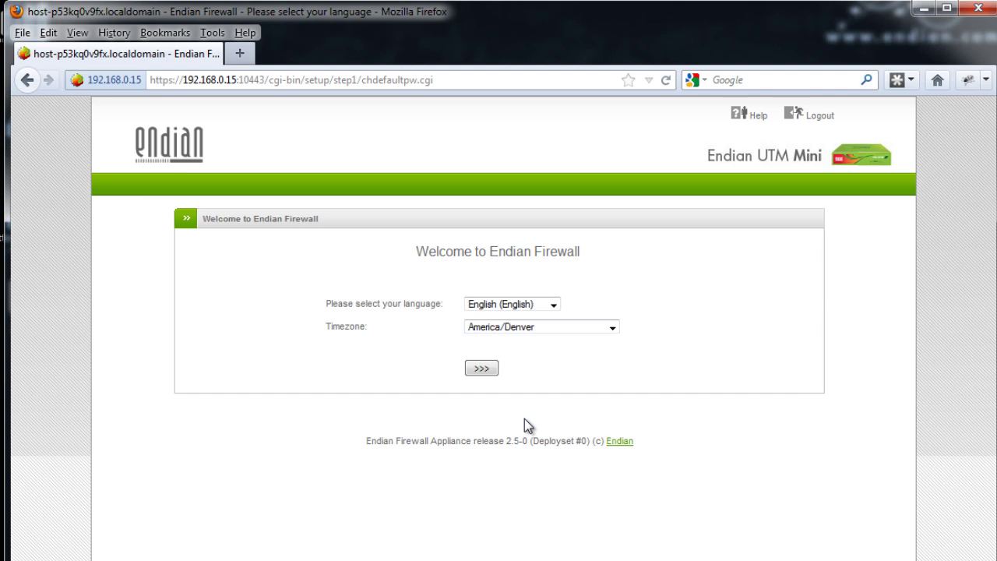
pyautogui.click(481, 369)
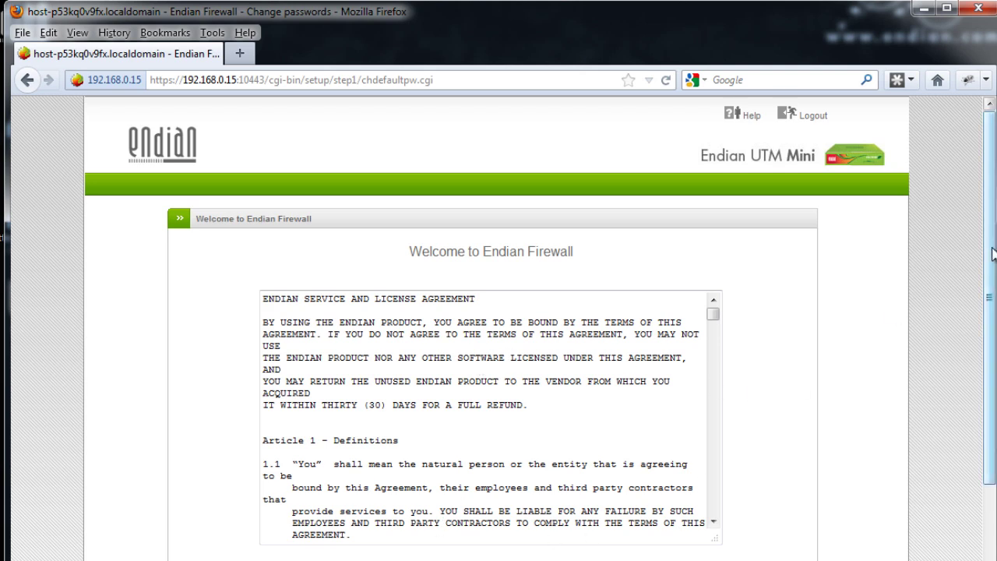
pyautogui.scroll(-3, 991, 257)
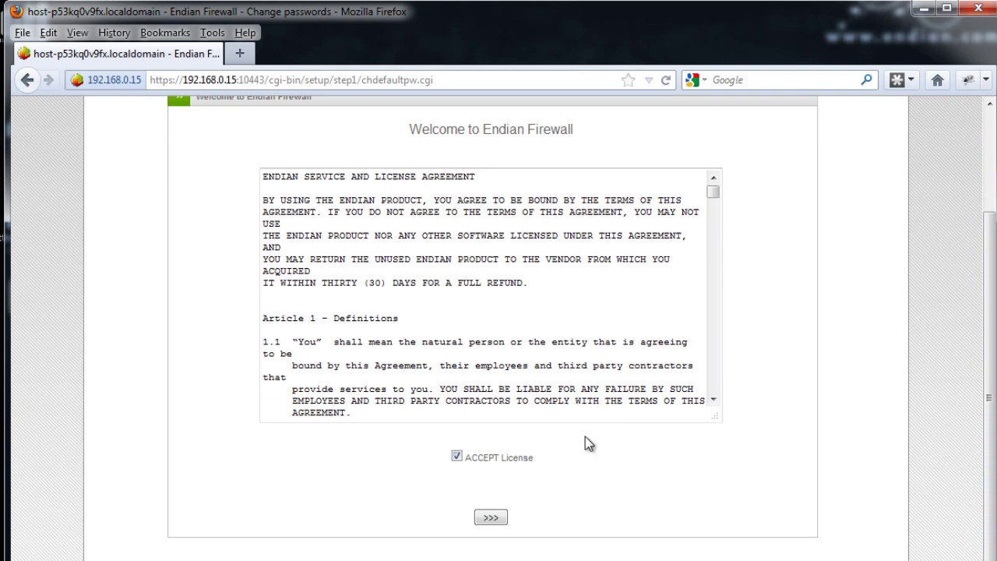
pyautogui.click(491, 518)
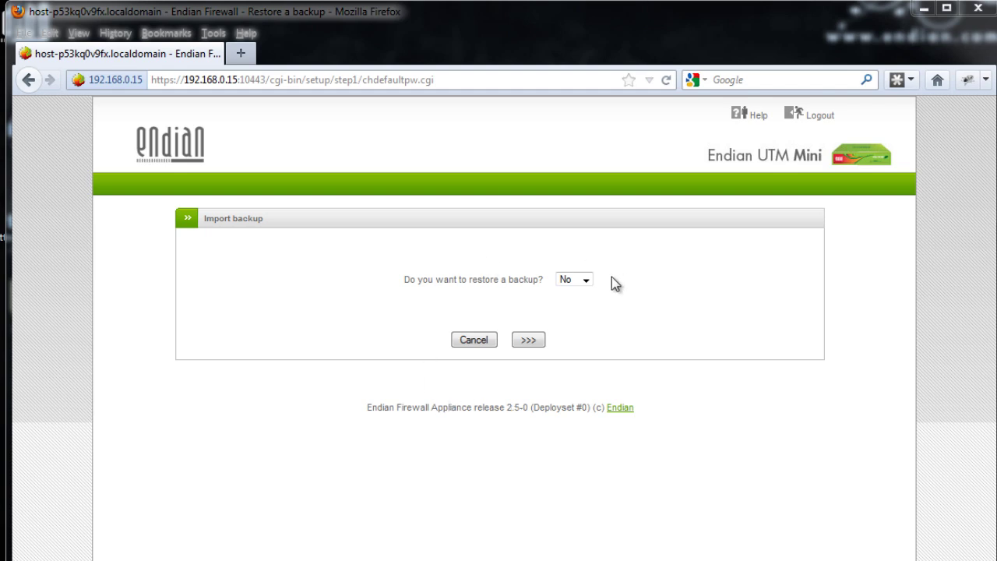
# - Choose Yes for restoring a backup to view the backup archive import page, and return to the restore question
pyautogui.click(581, 279)
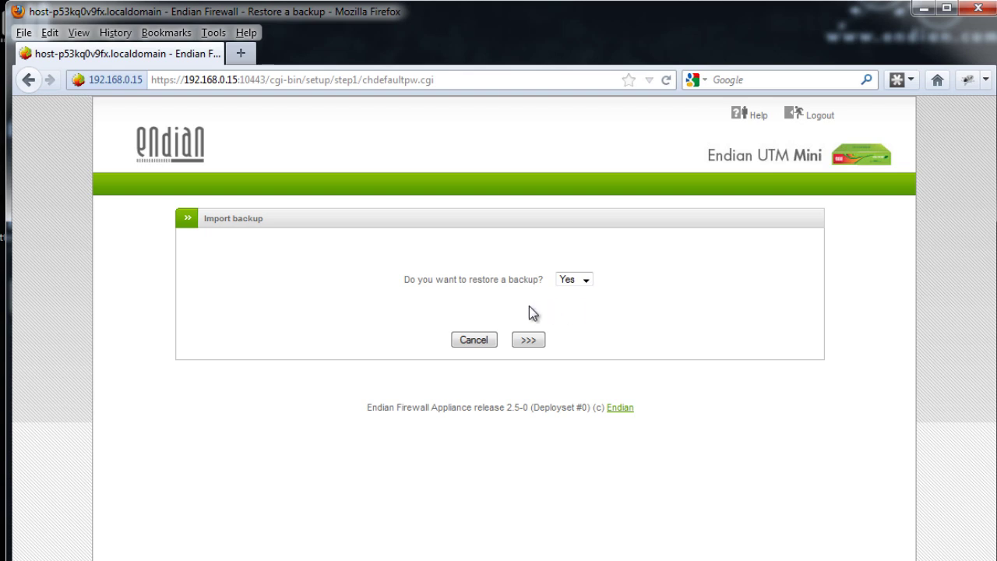
pyautogui.click(527, 340)
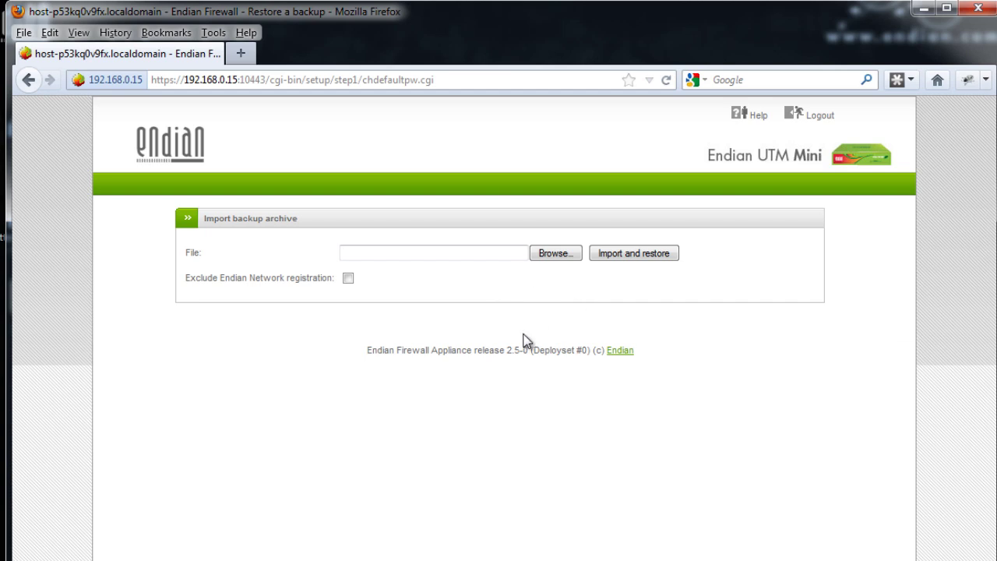
pyautogui.click(28, 80)
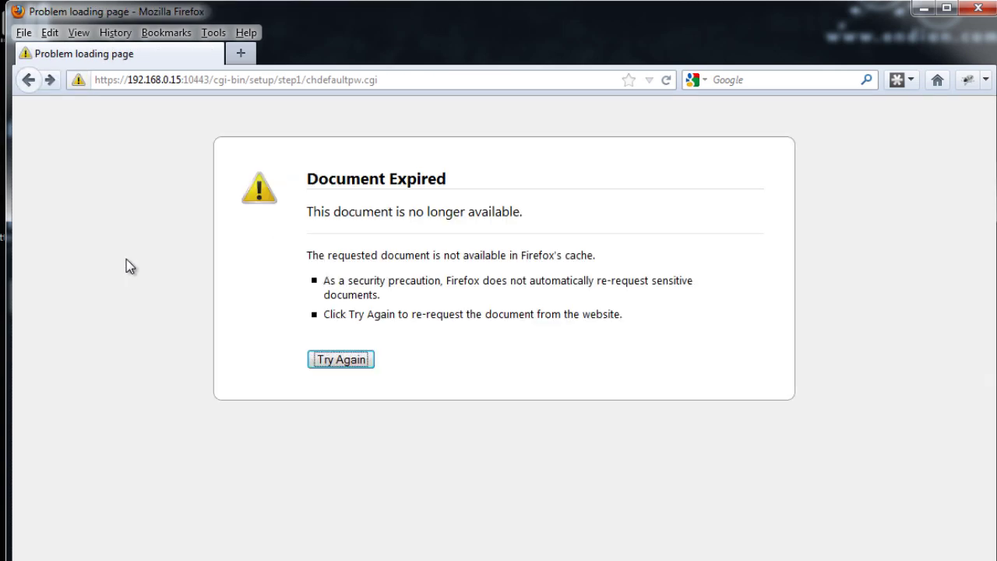
pyautogui.click(343, 360)
pyautogui.click(474, 332)
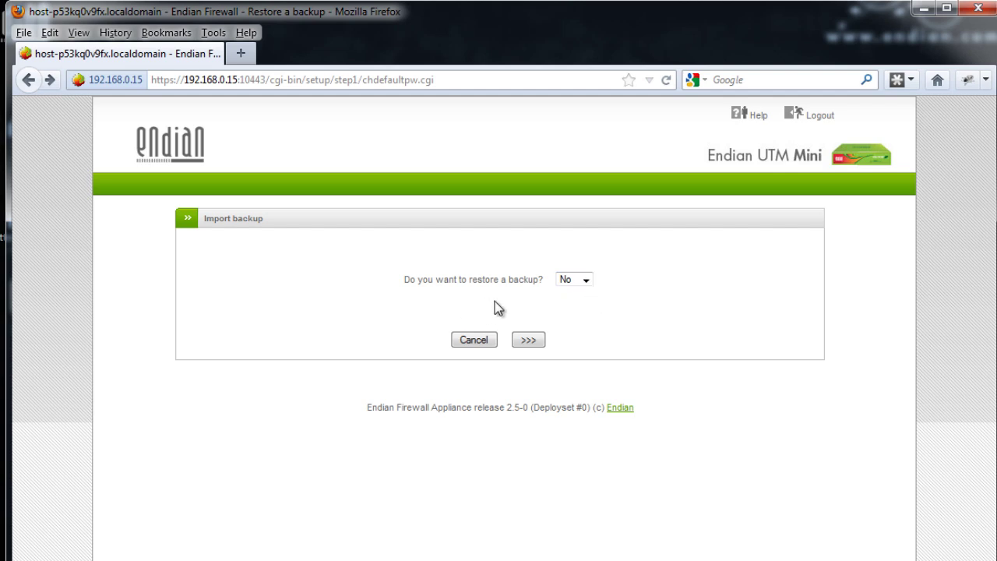
# - Continue without restoring a backup and enter and confirm the web frontend (admin) password
pyautogui.click(528, 340)
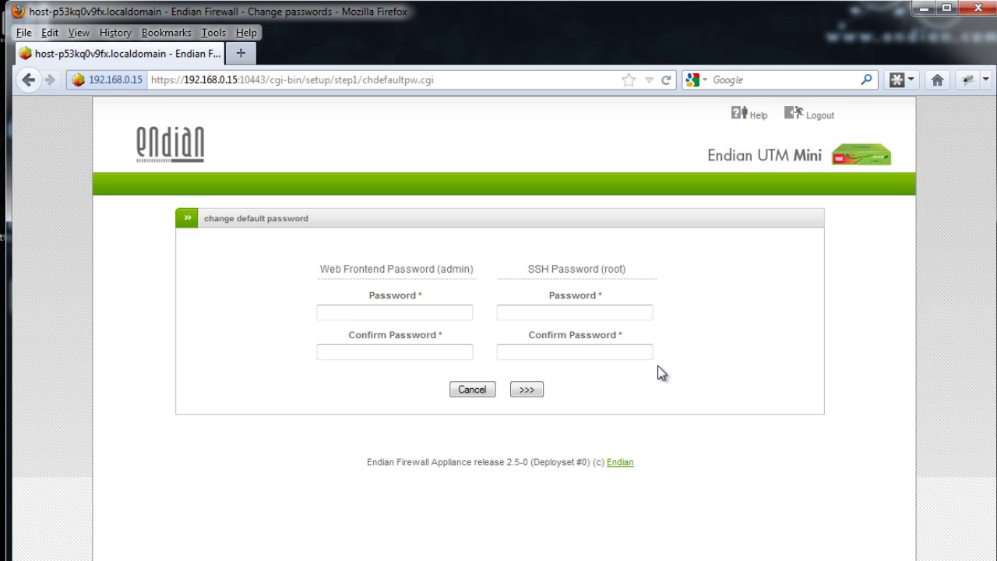
pyautogui.click(364, 312)
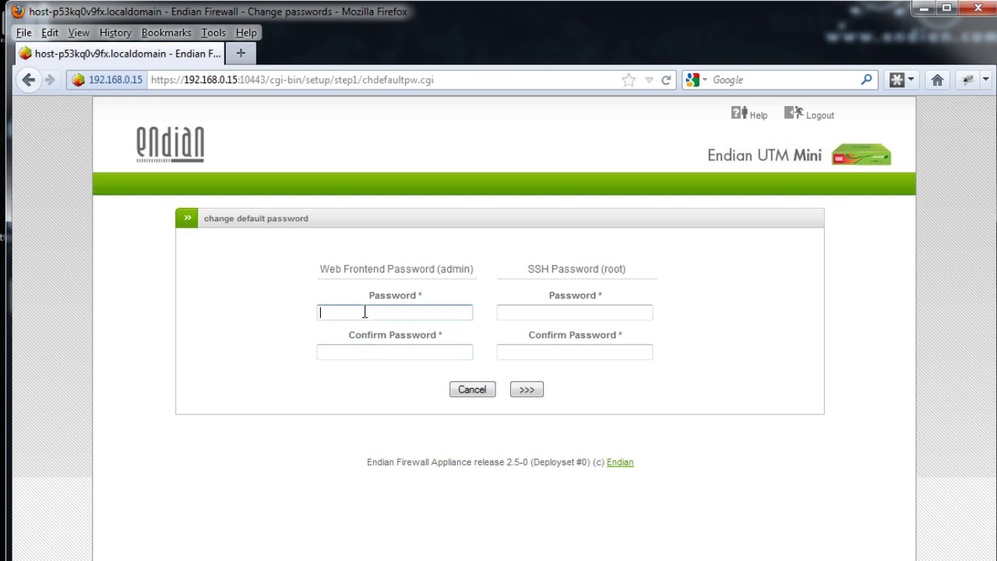
pyautogui.write('••••••••••')
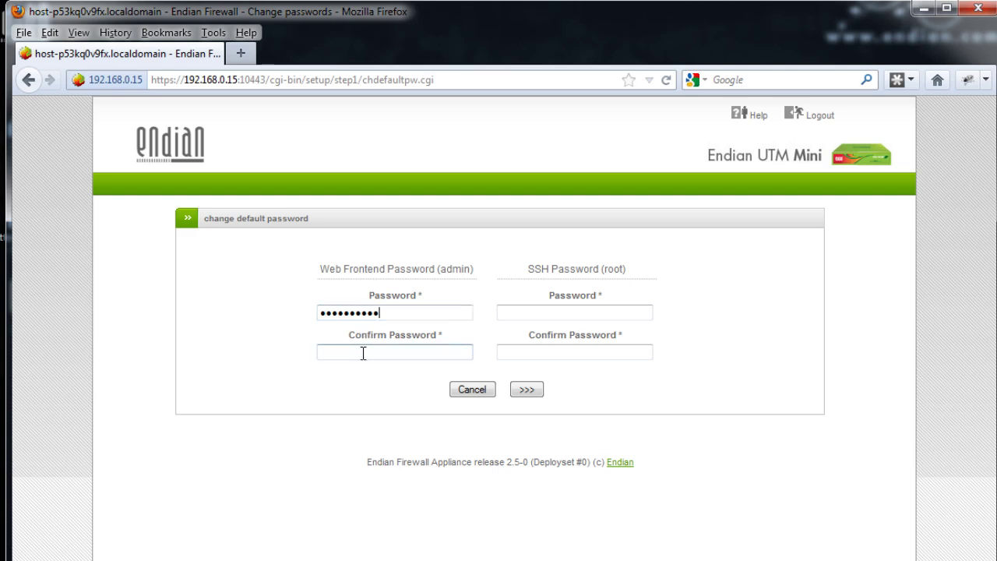
pyautogui.click(363, 353)
pyautogui.write('••••••••••')
# - Enter and confirm the SSH (root) password and submit the default password changes
pyautogui.click(529, 315)
pyautogui.write('••••••••••')
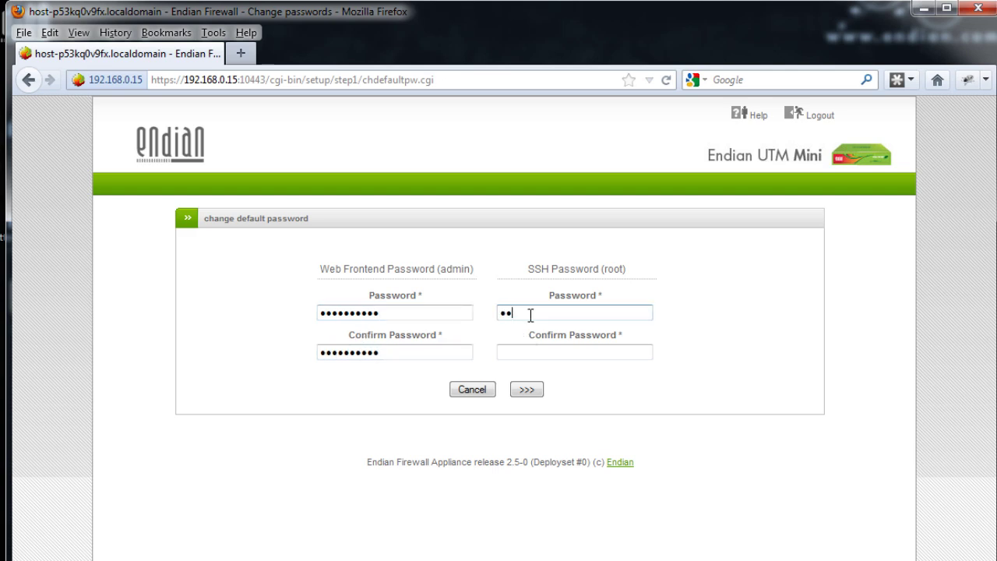
pyautogui.click(530, 354)
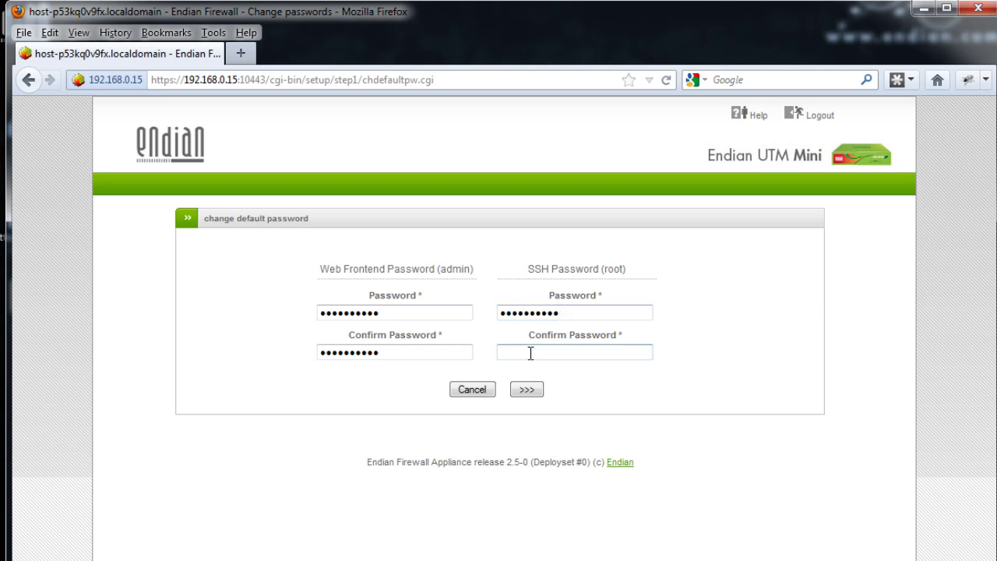
pyautogui.write('••••••••••')
pyautogui.click(519, 391)
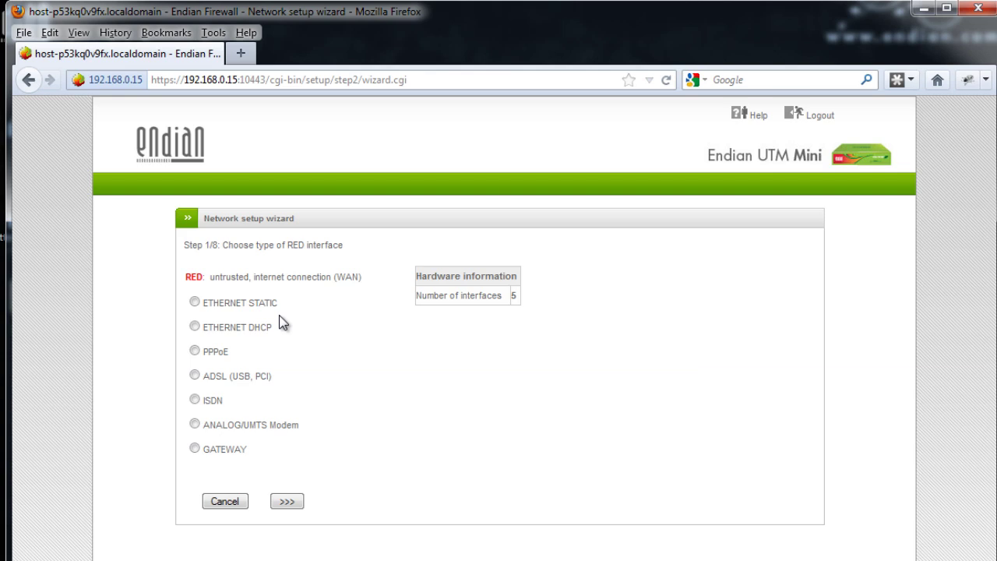
# - Set the RED interface type to ETHERNET DHCP and choose ORANGE & BLUE as the network zones
pyautogui.click(194, 302)
pyautogui.click(194, 326)
pyautogui.click(287, 503)
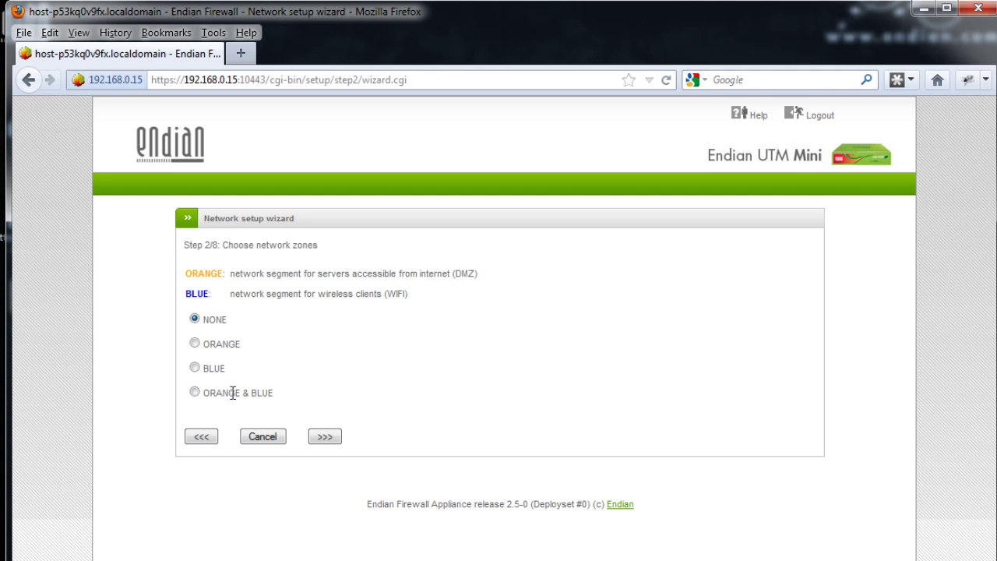
pyautogui.click(194, 393)
pyautogui.click(324, 437)
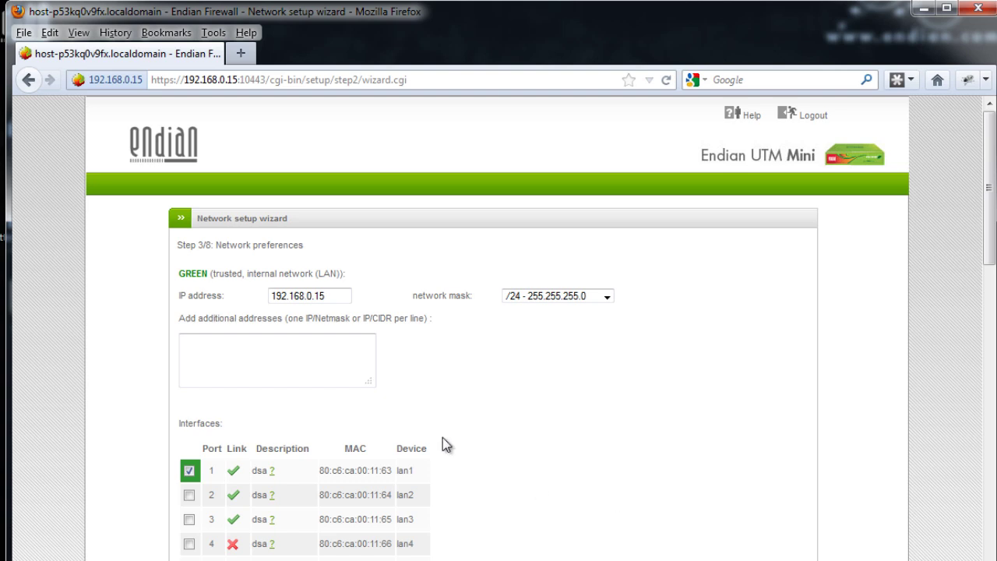
# - Look over the GREEN zone's IP address, network mask, additional addresses and interface list
pyautogui.moveTo(989, 245); pyautogui.dragTo(989, 520)
pyautogui.scroll(10, 632, 431)
pyautogui.click(207, 356)
pyautogui.moveTo(989, 249); pyautogui.dragTo(991, 269)
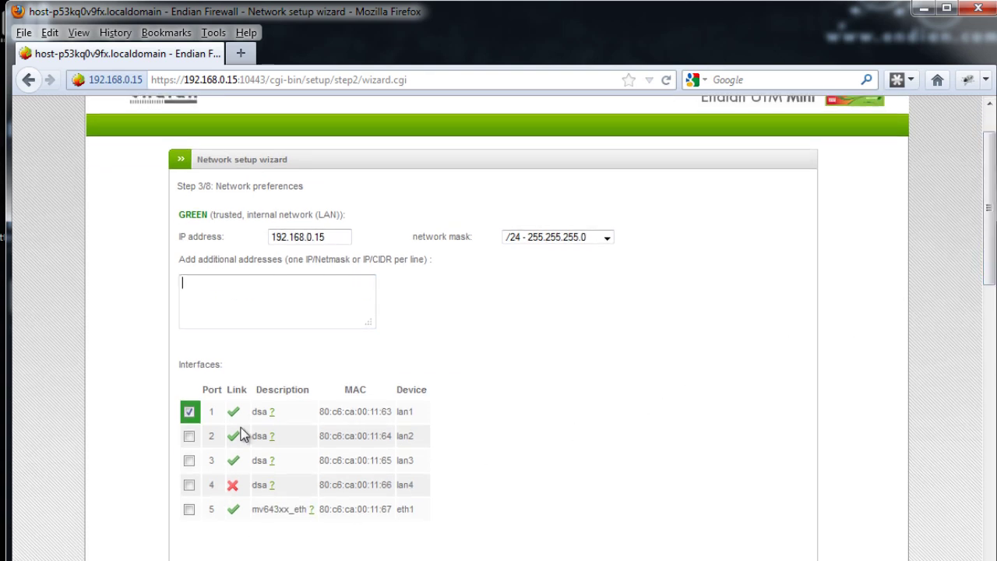
pyautogui.doubleClick(188, 485)
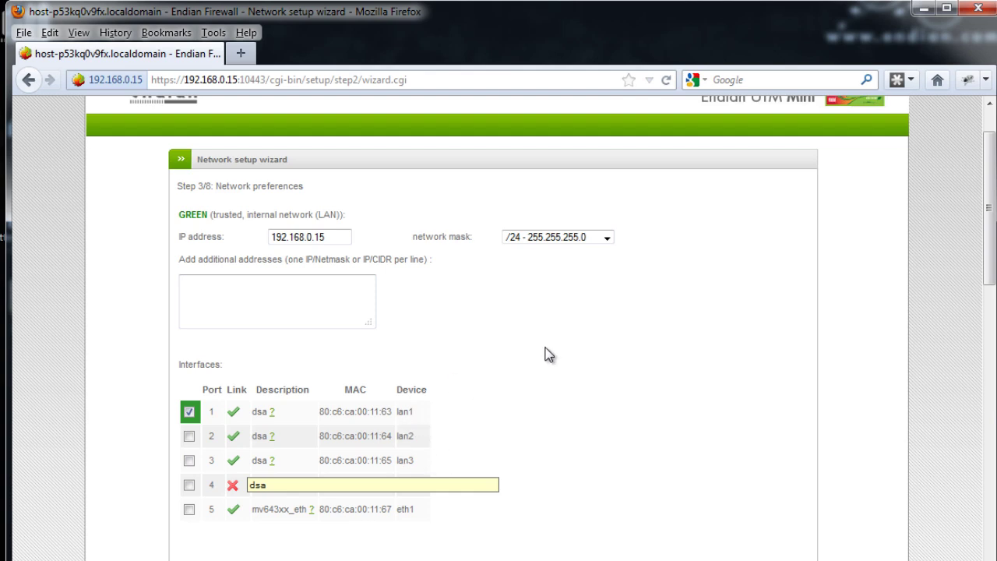
# - Assign port 3 (lan3) to the ORANGE zone and port 2 (lan2) to the BLUE zone
pyautogui.moveTo(987, 208); pyautogui.dragTo(989, 355)
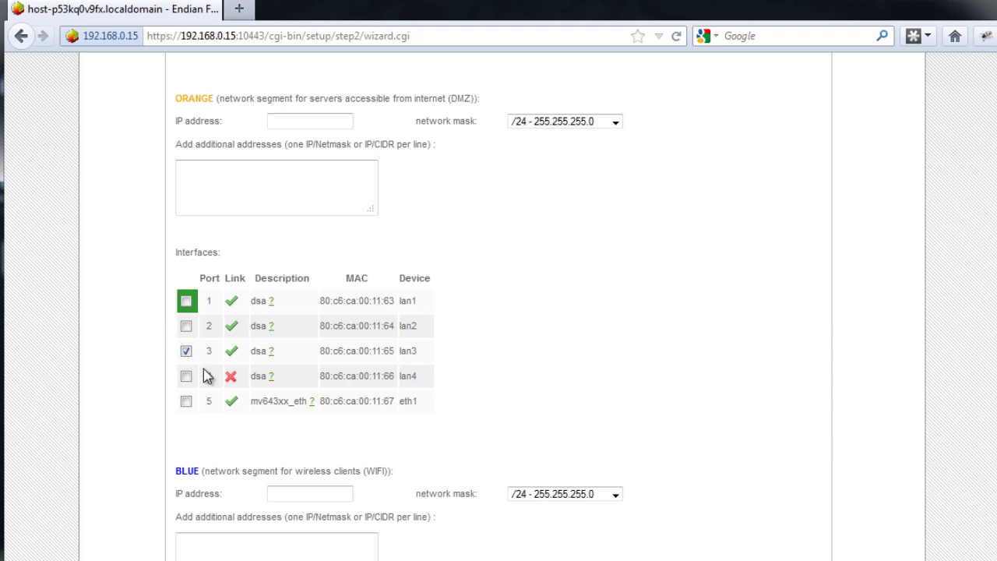
pyautogui.scroll(-4, 994, 322)
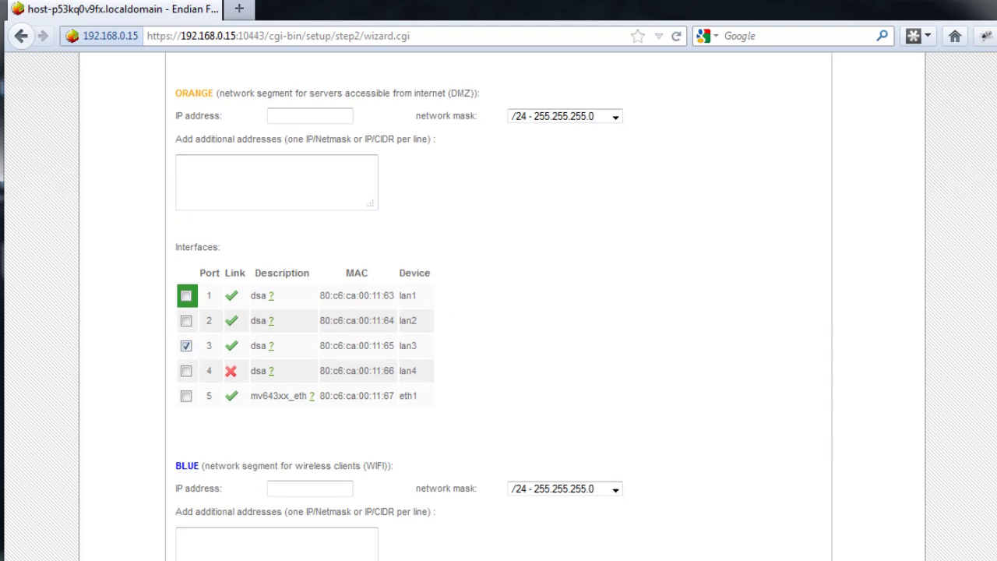
pyautogui.scroll(-3, 954, 442)
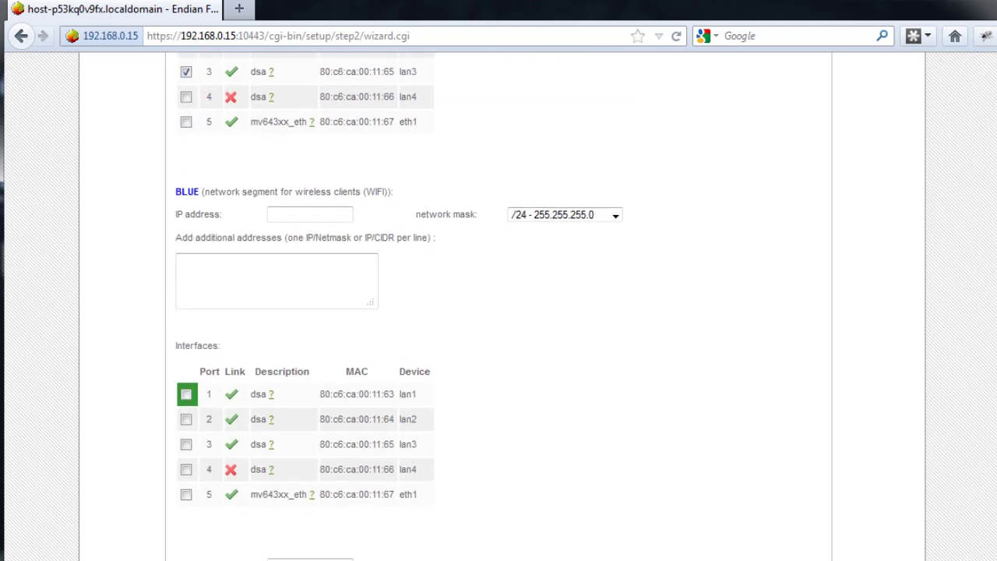
pyautogui.click(187, 420)
pyautogui.scroll(5, 498, 312)
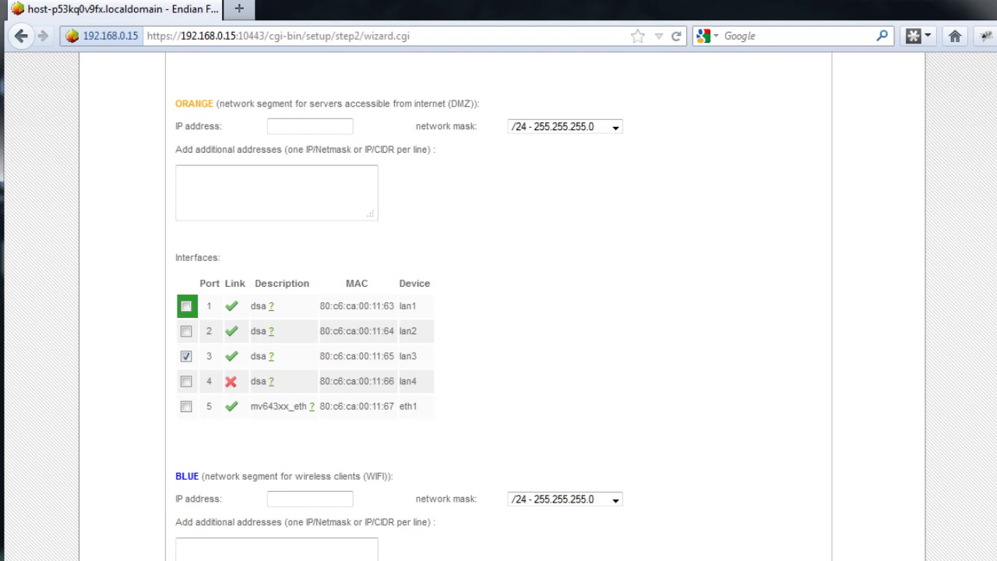
# - Switch to the ipaddressing.txt notes in Notepad++ and examine the private 192.168.0.0 range with its 255.255.255.0 subnet mask, and minimize the notes
pyautogui.hotkey('alt', 'Tab')
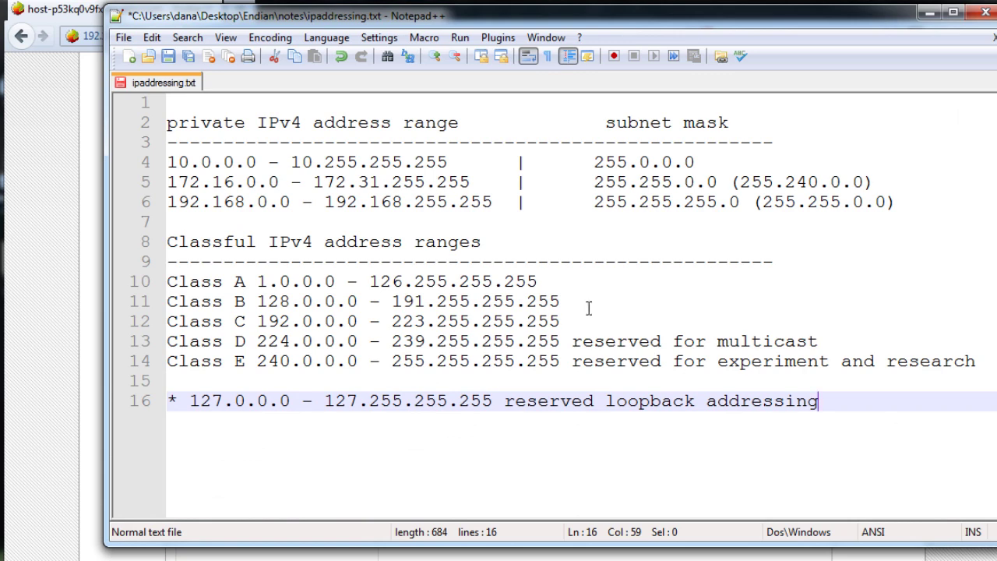
pyautogui.moveTo(651, 31); pyautogui.dragTo(635, 24)
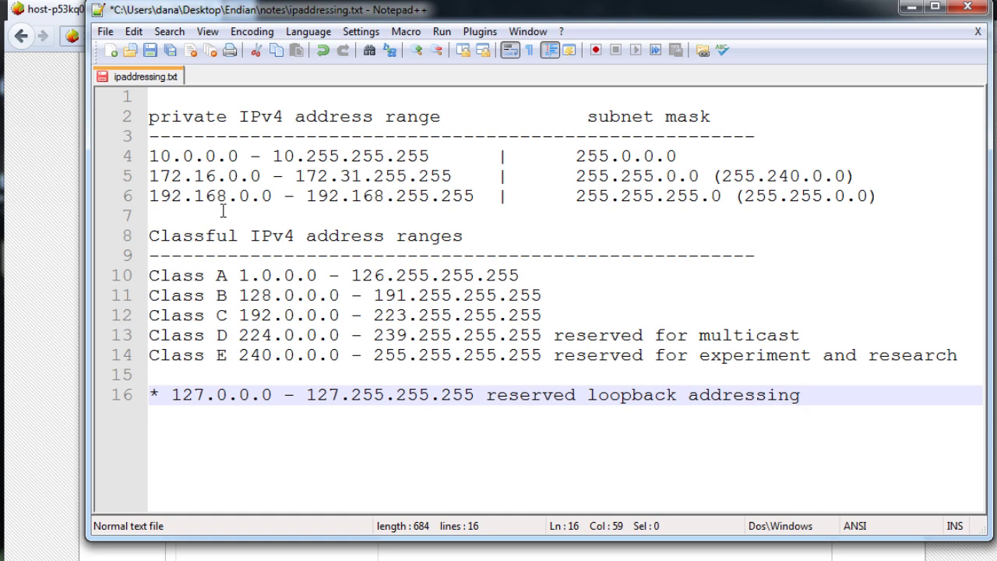
pyautogui.moveTo(575, 196); pyautogui.dragTo(722, 195)
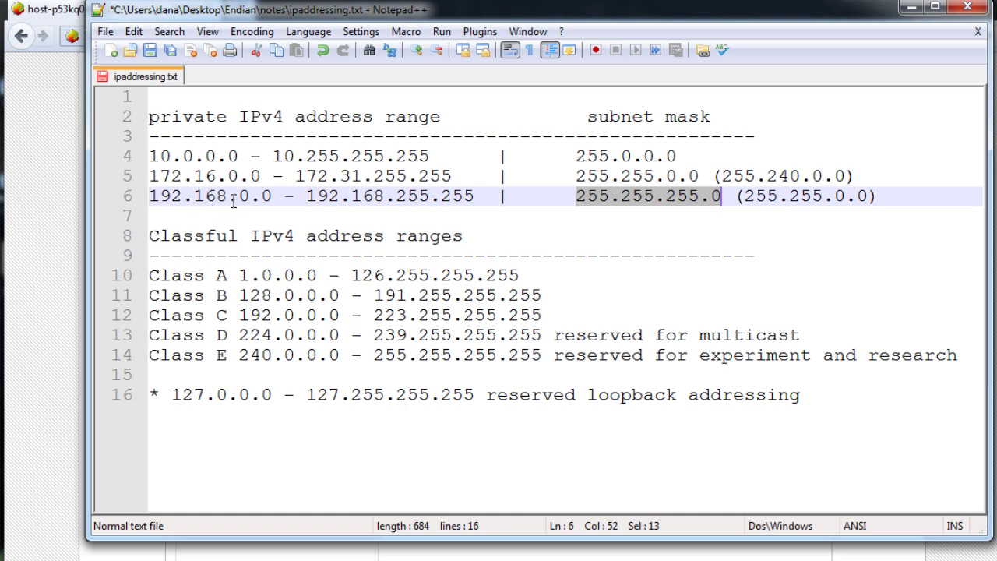
pyautogui.moveTo(149, 196); pyautogui.dragTo(251, 199)
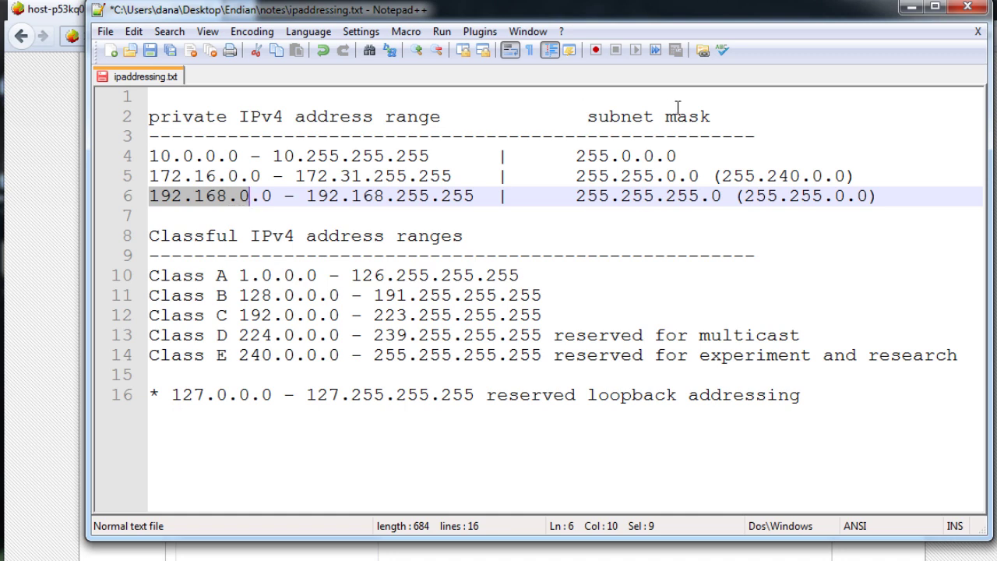
pyautogui.click(912, 11)
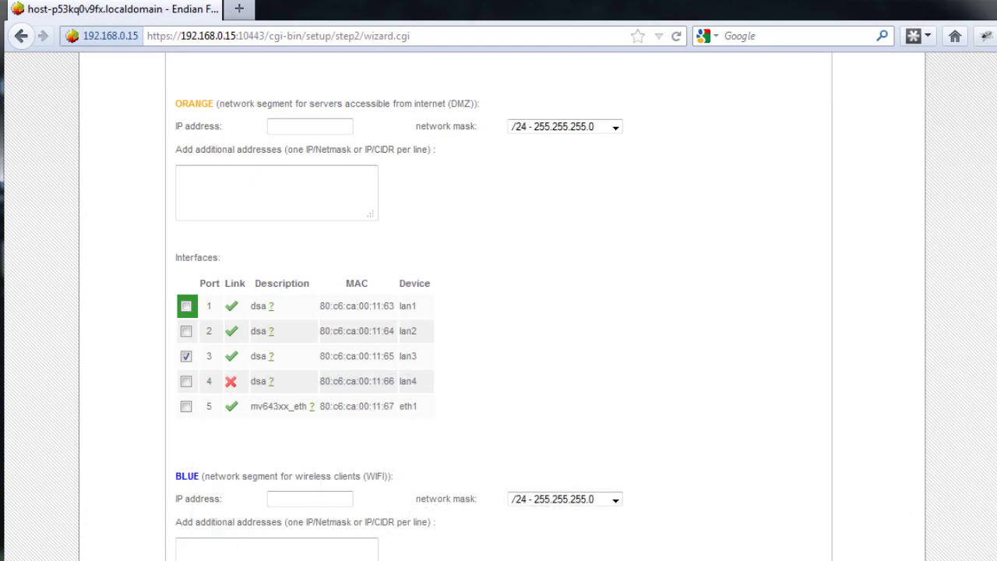
# - Following the network diagram in Windows Photo Viewer, set the ORANGE IP address to 192.168.4.1 and the BLUE IP address to 192.168.2.1 in the Firefox wizard
pyautogui.hotkey('alt', 'Tab')
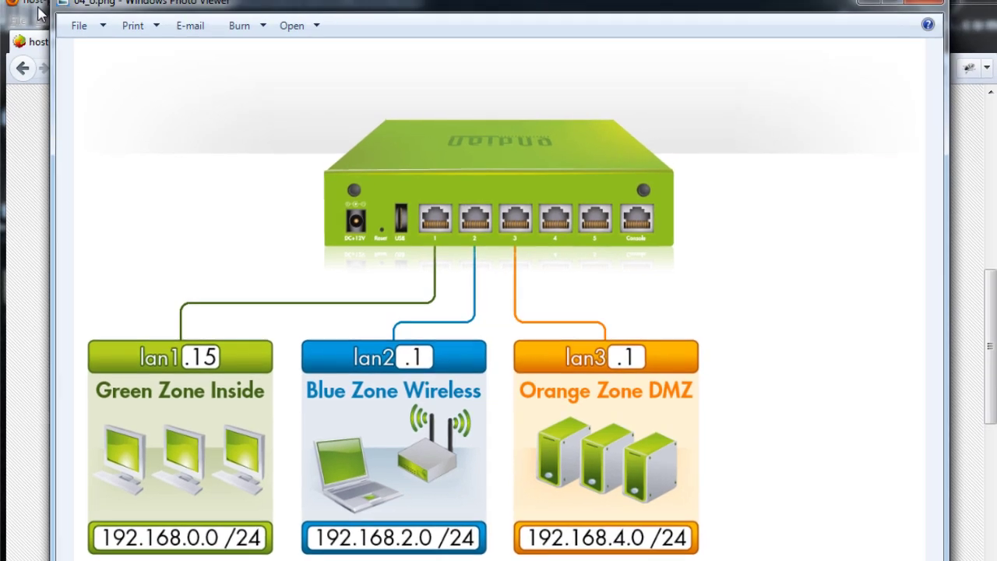
pyautogui.click(38, 12)
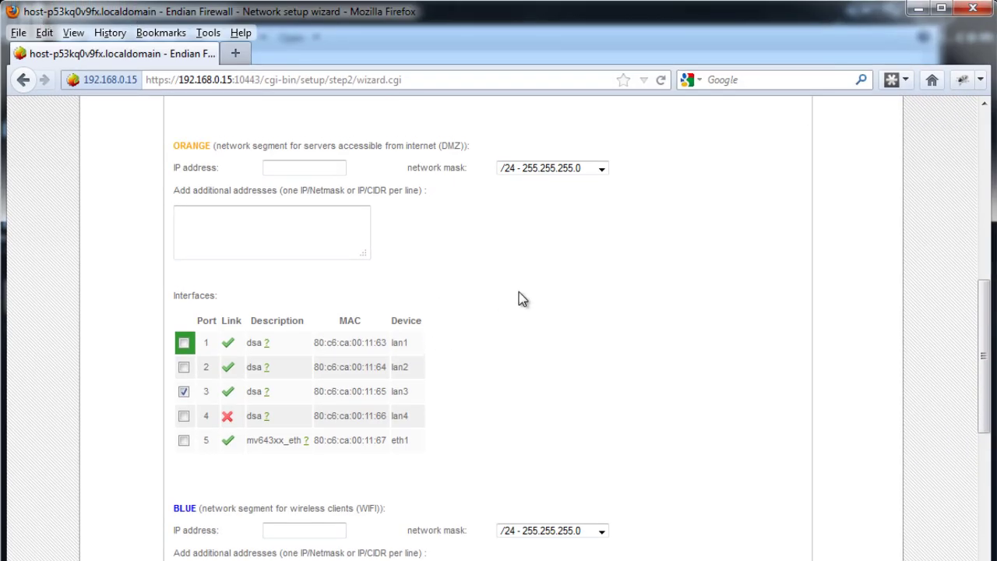
pyautogui.click(289, 167)
pyautogui.write('192.168.4.1')
pyautogui.click(294, 533)
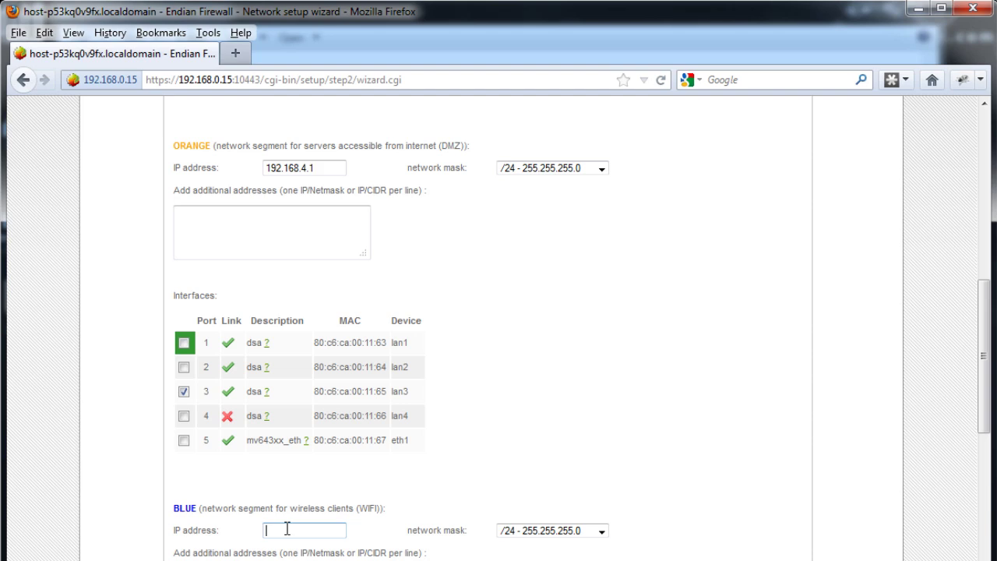
pyautogui.write('192.168.2.1')
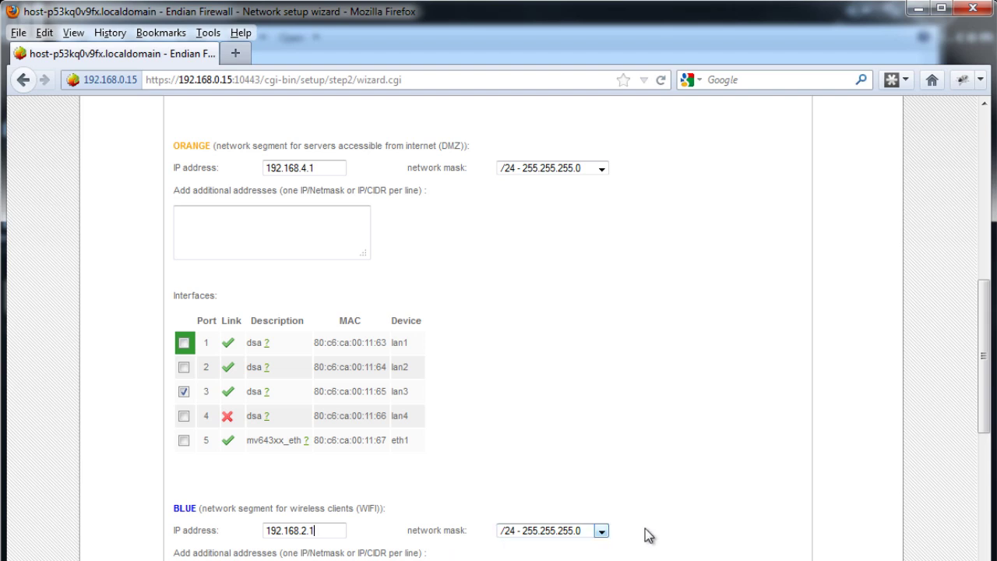
# - Set the hostname to host-efw and the domain name to yourdomain.com, and submit the network preferences
pyautogui.moveTo(985, 399); pyautogui.dragTo(985, 406)
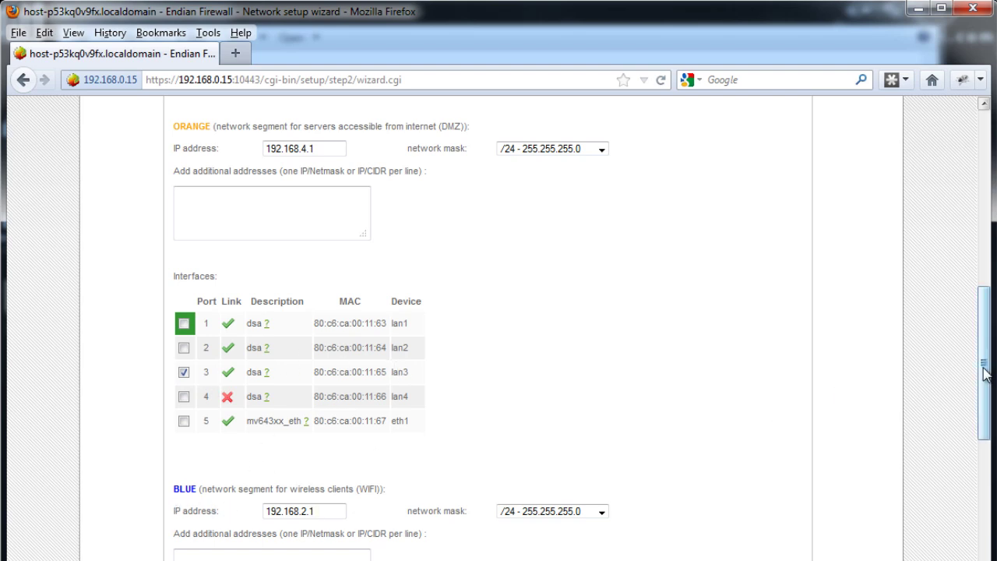
pyautogui.moveTo(984, 372); pyautogui.dragTo(988, 461)
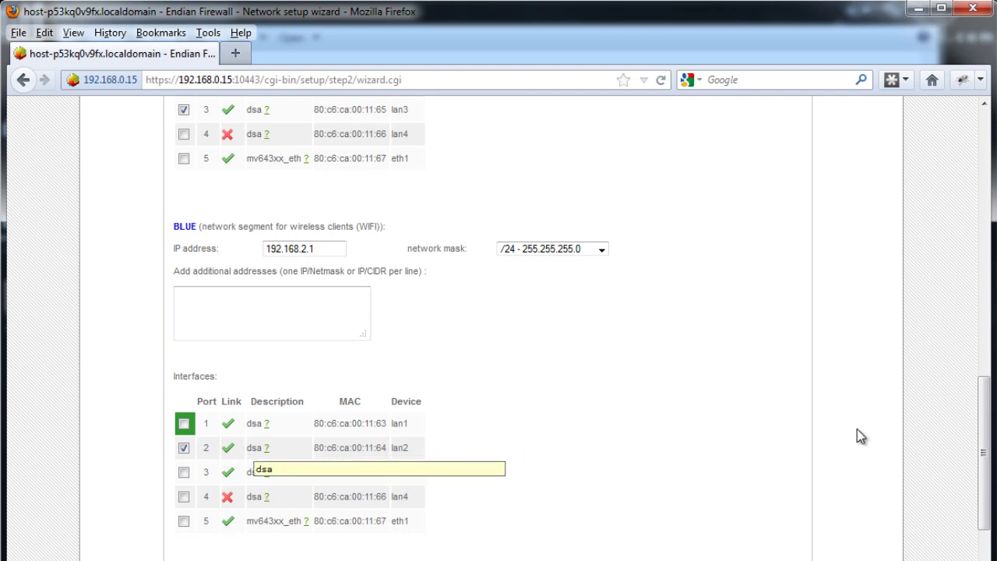
pyautogui.moveTo(984, 405); pyautogui.dragTo(984, 458)
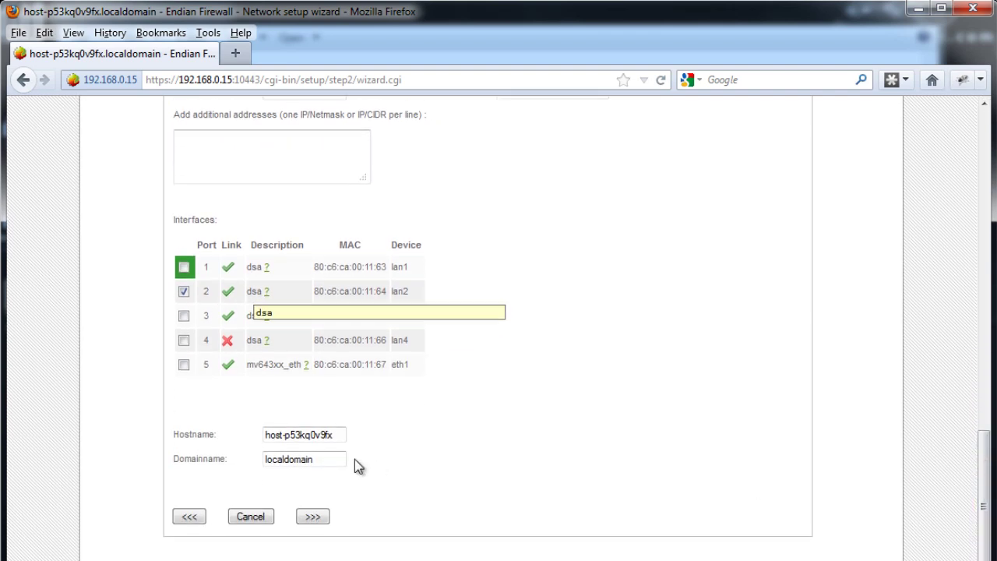
pyautogui.click(335, 436)
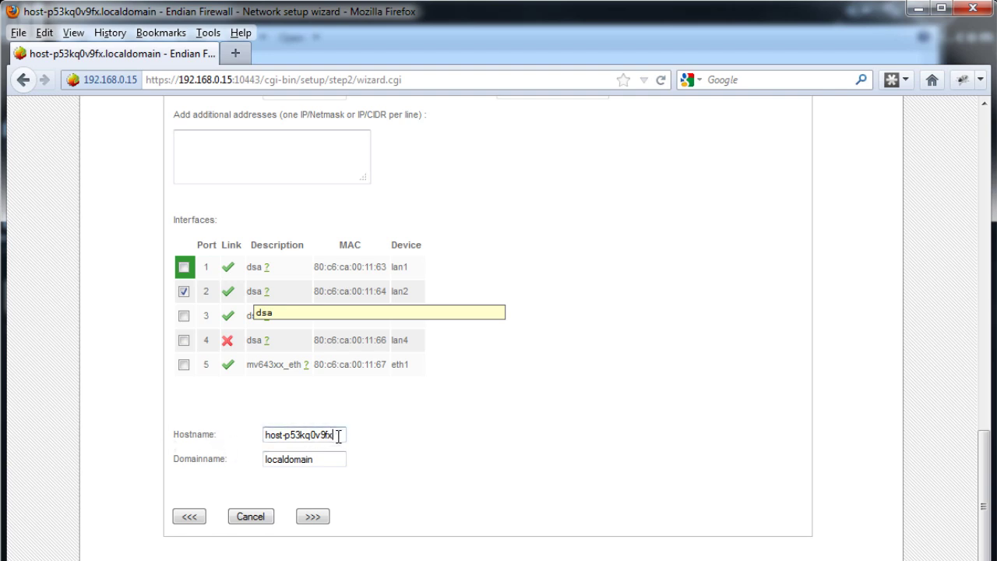
pyautogui.moveTo(336, 435); pyautogui.dragTo(257, 437)
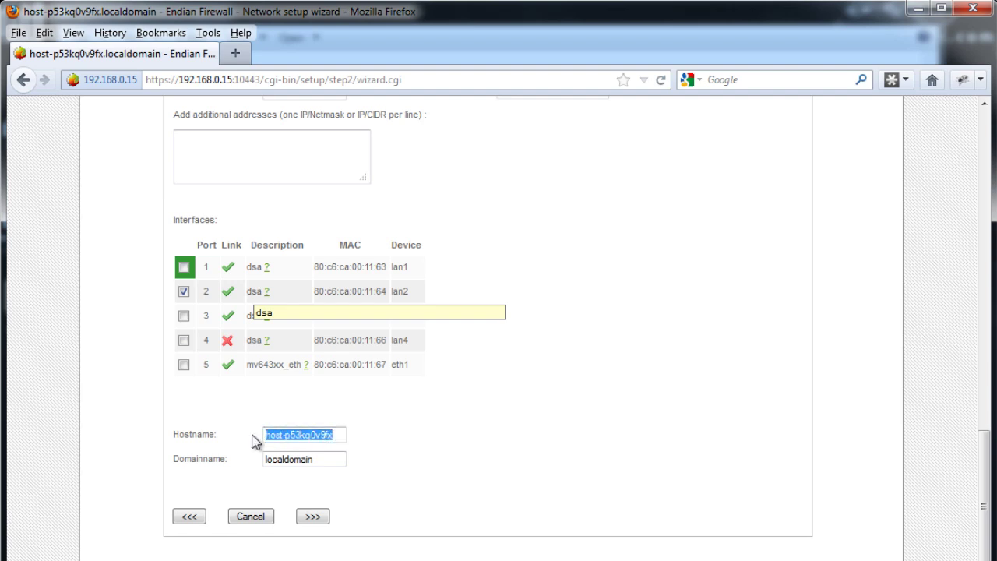
pyautogui.write('host')
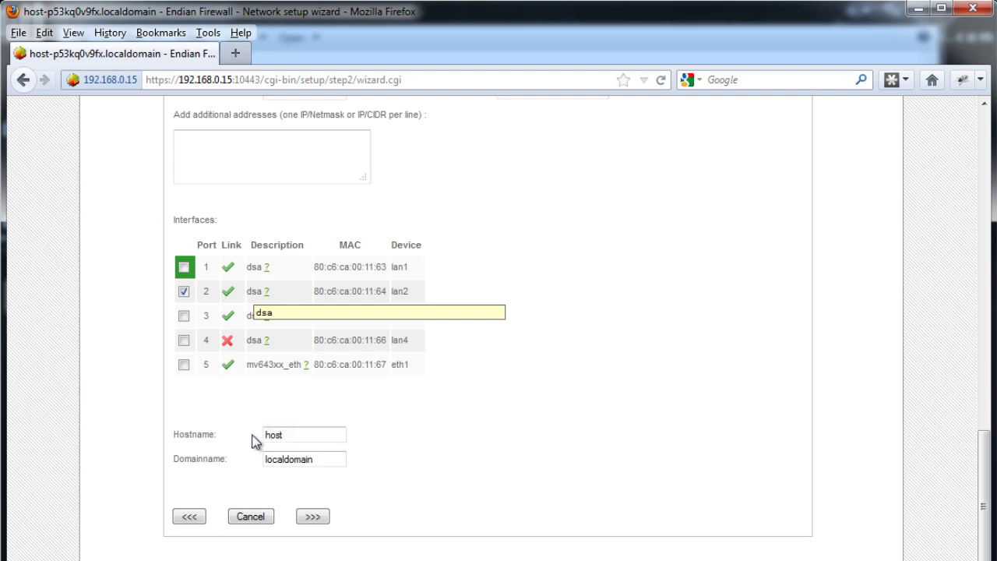
pyautogui.write('-efw')
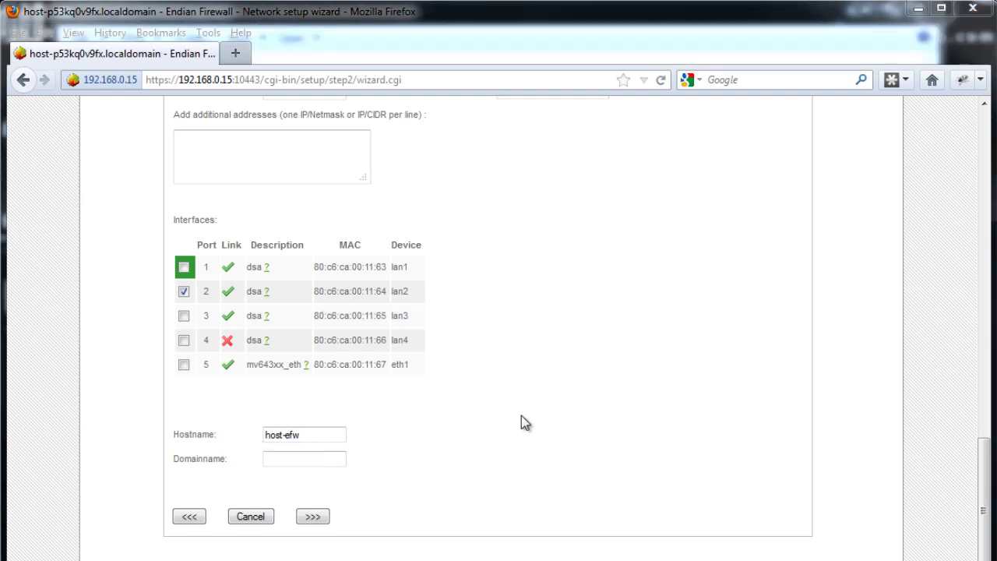
pyautogui.click(273, 460)
pyautogui.write('y')
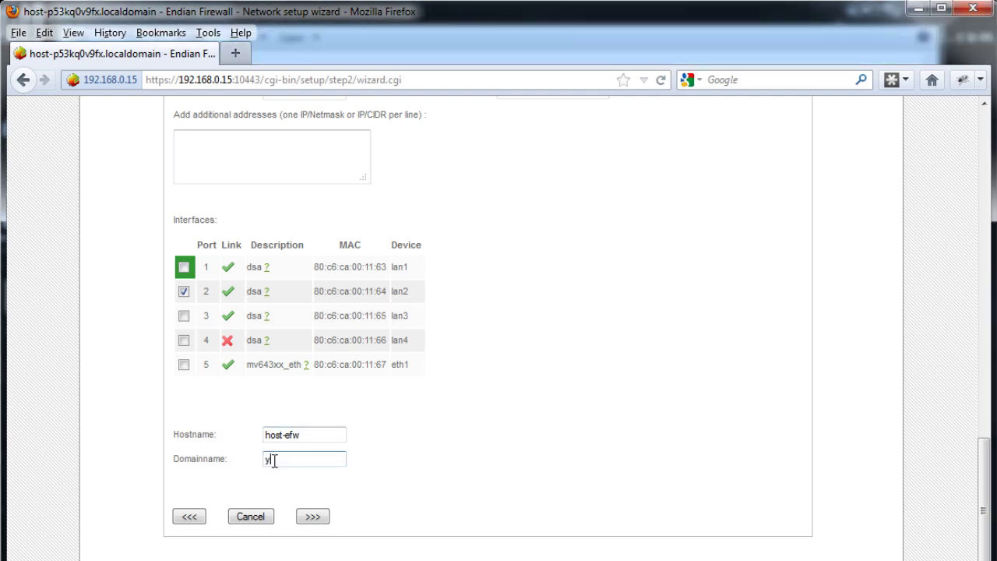
pyautogui.write('ourdomain.com')
pyautogui.click(549, 411)
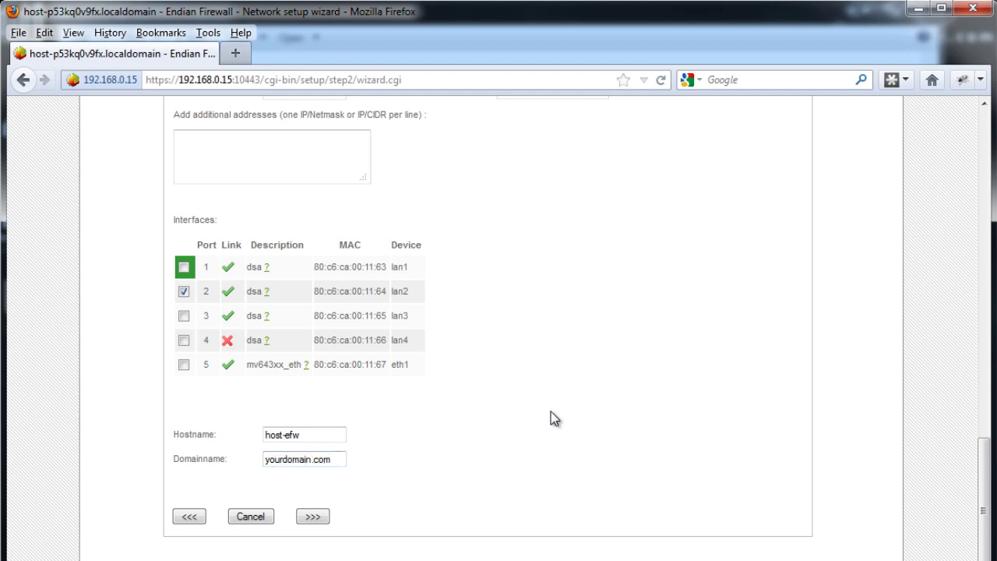
pyautogui.click(313, 519)
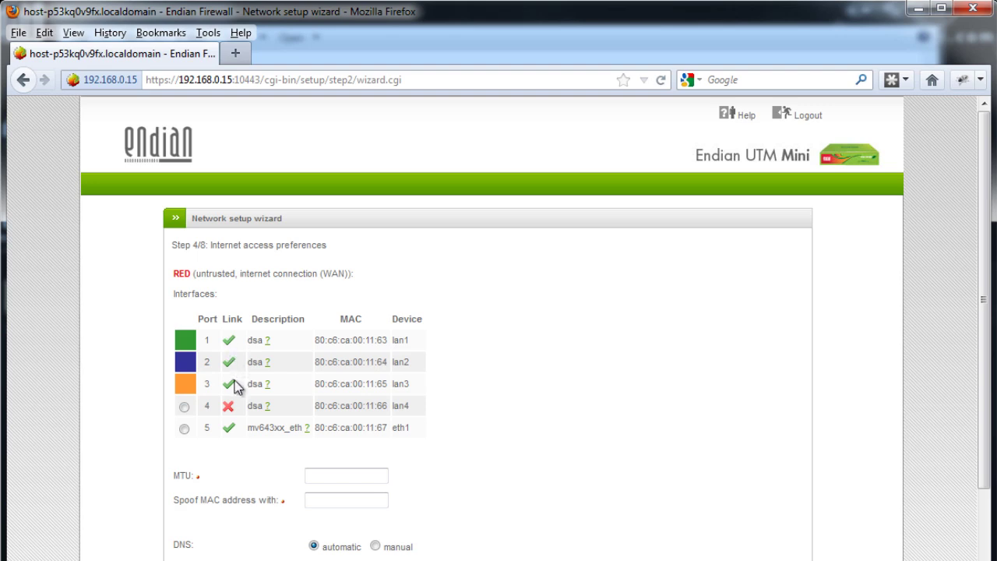
# - Select port 5 (eth1) as the RED interface, leaving the MTU and spoof MAC address fields blank
pyautogui.moveTo(266, 383)
pyautogui.click(184, 428)
pyautogui.click(325, 478)
pyautogui.click(343, 501)
pyautogui.scroll(-1, 984, 296)
pyautogui.scroll(-1, 984, 311)
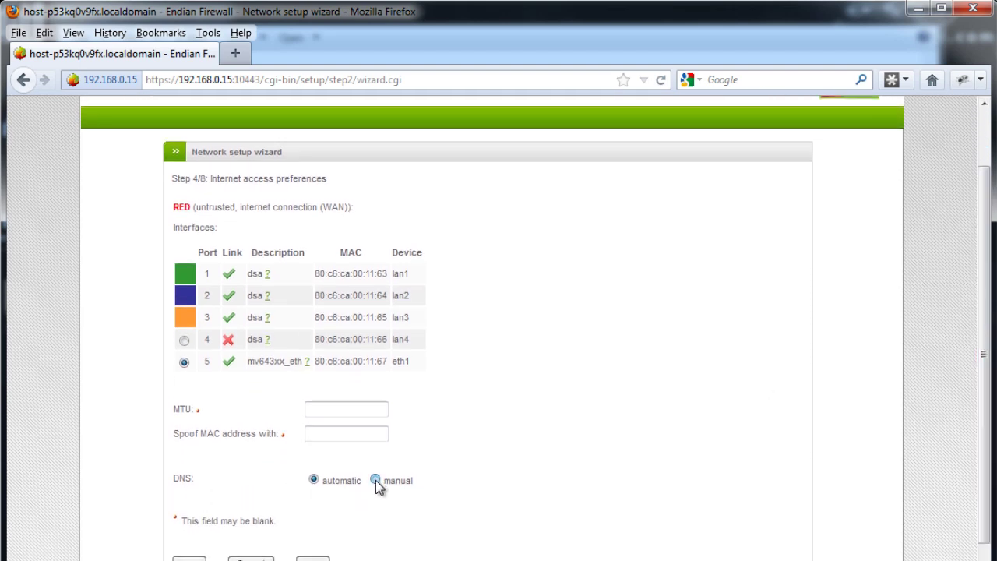
# - Choose manual DNS to view the DNS 1 and DNS 2 fields, and return to the internet access preferences
pyautogui.click(375, 480)
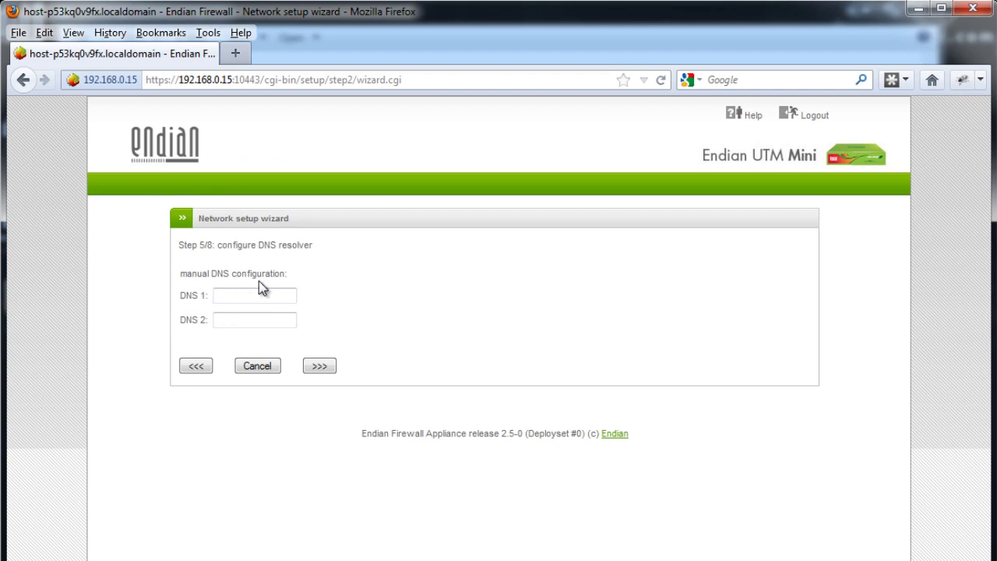
pyautogui.click(221, 321)
pyautogui.click(192, 368)
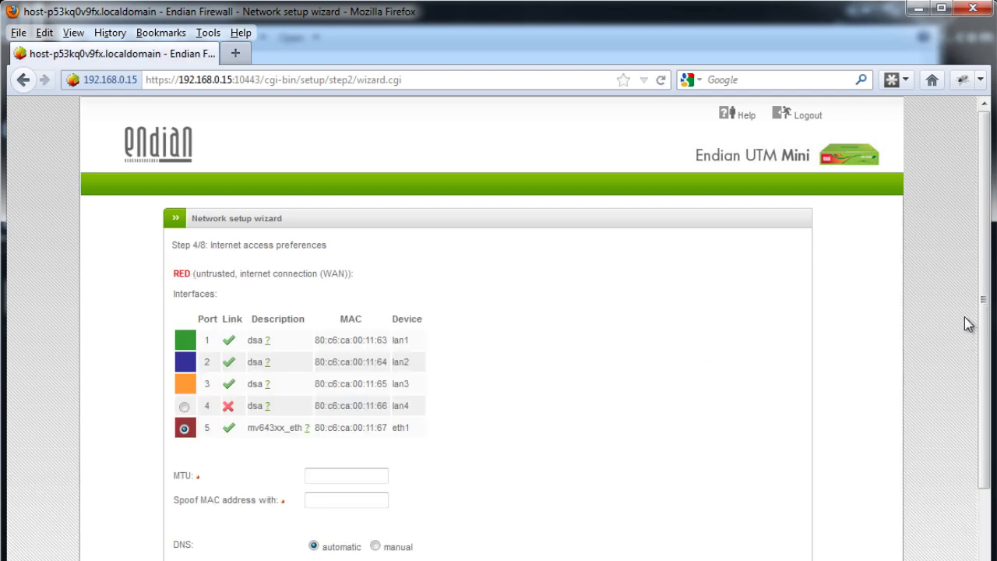
# - Submit the internet access preferences with automatic DNS and continue past the DNS resolver page
pyautogui.scroll(-3, 969, 335)
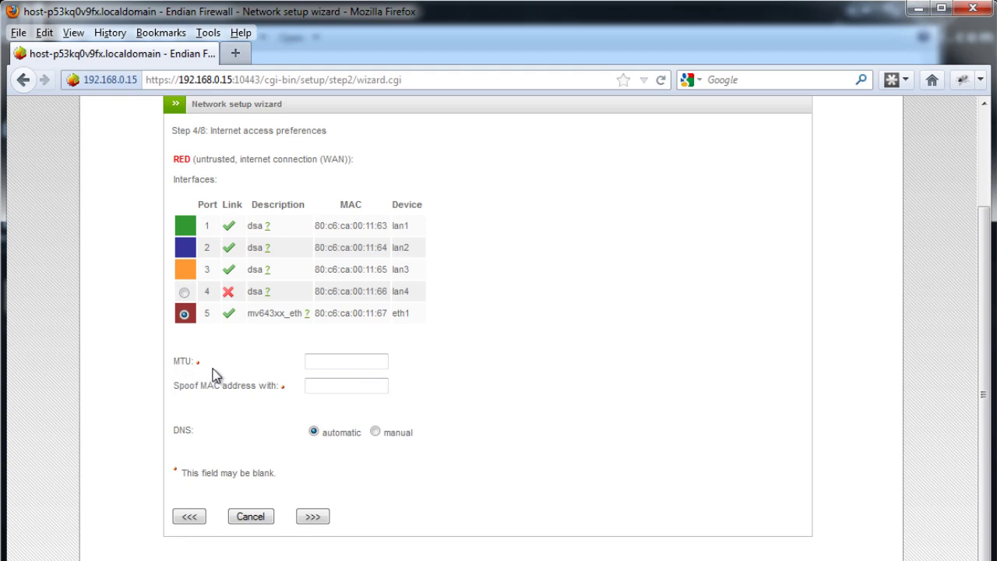
pyautogui.click(354, 387)
pyautogui.click(170, 449)
pyautogui.click(314, 521)
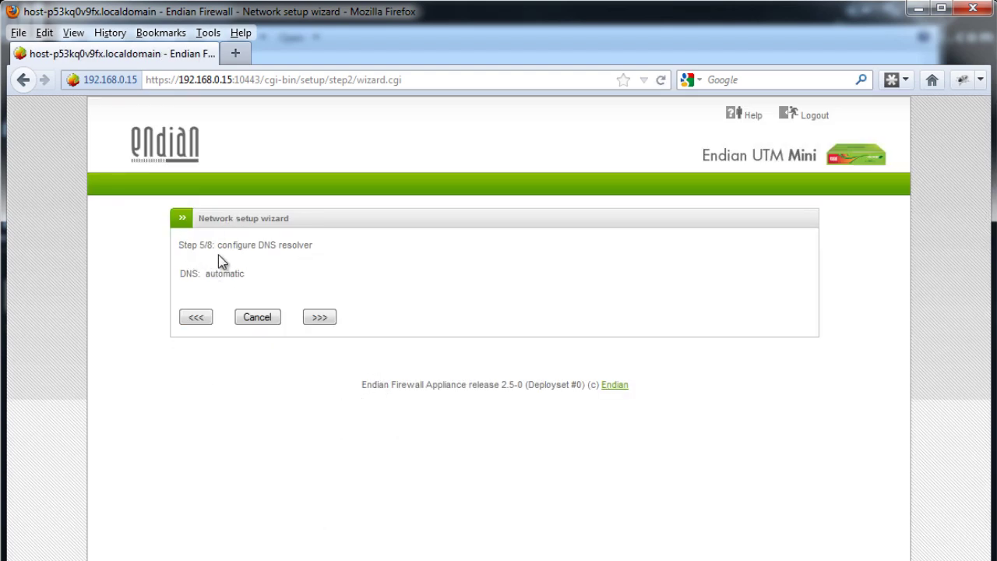
pyautogui.click(318, 318)
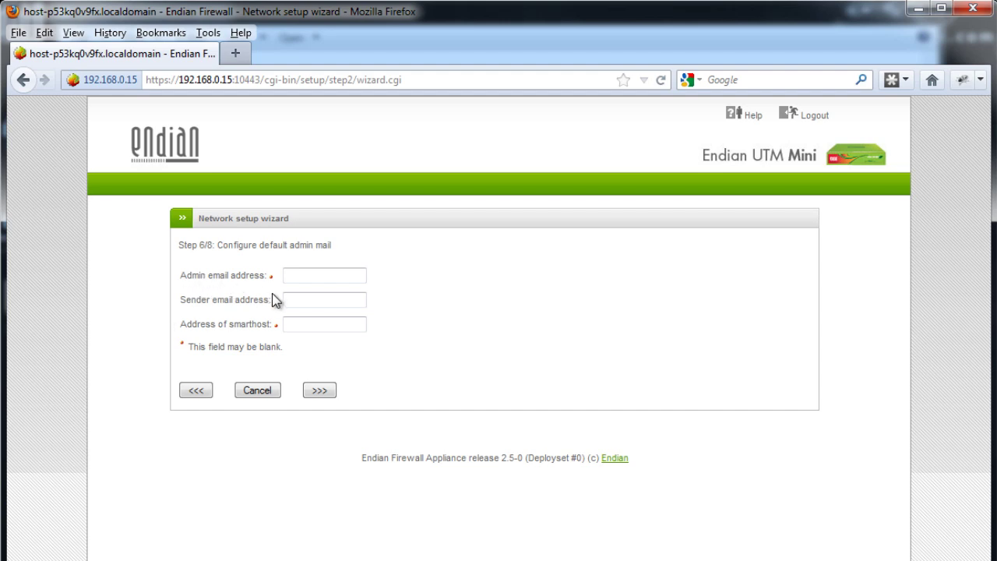
# - Fill in the admin email address and the sender email address for the default admin mail
pyautogui.click(295, 275)
pyautogui.write('admin@mycom')
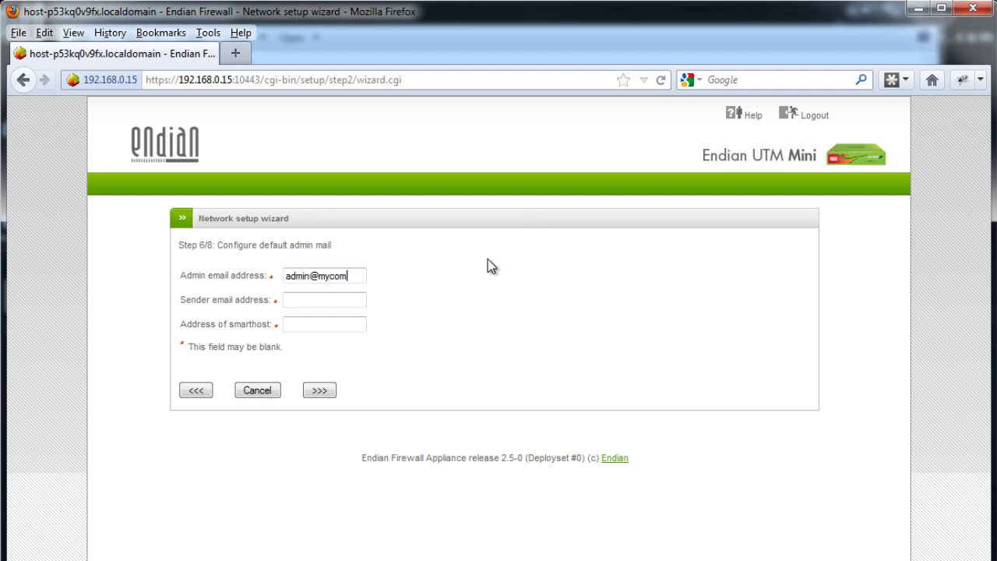
pyautogui.write('pany.com')
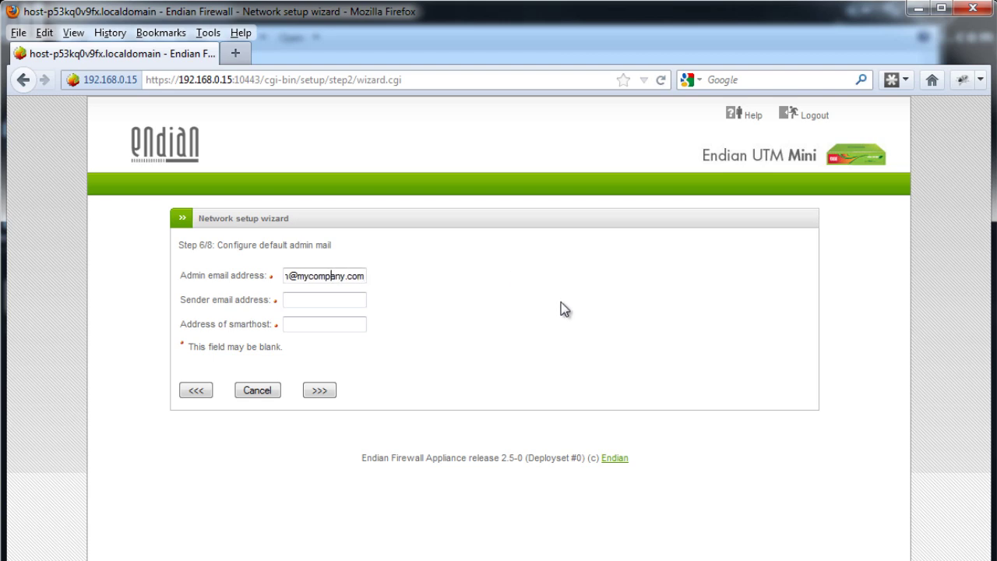
pyautogui.press('Home')
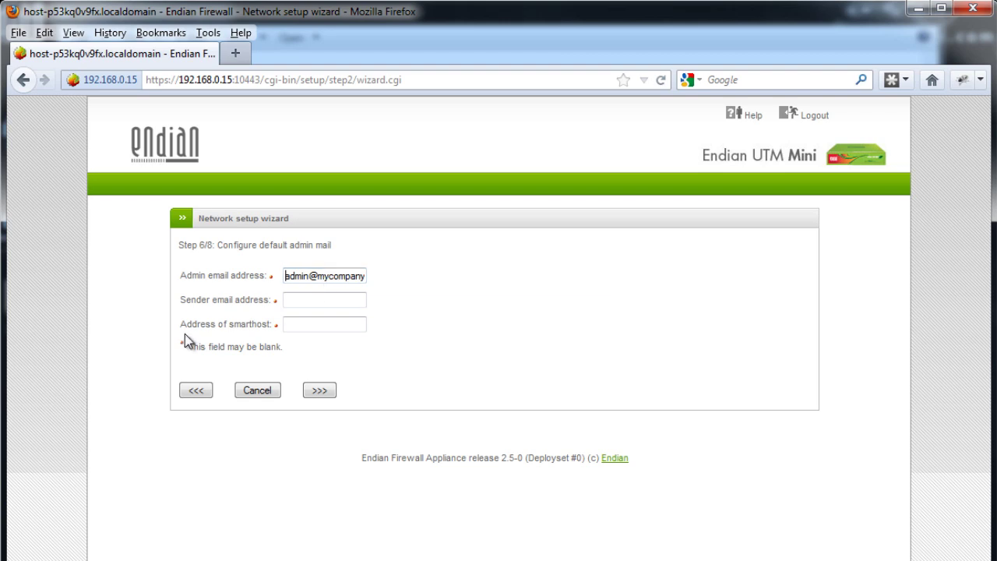
pyautogui.click(290, 299)
pyautogui.write('endian@mycom')
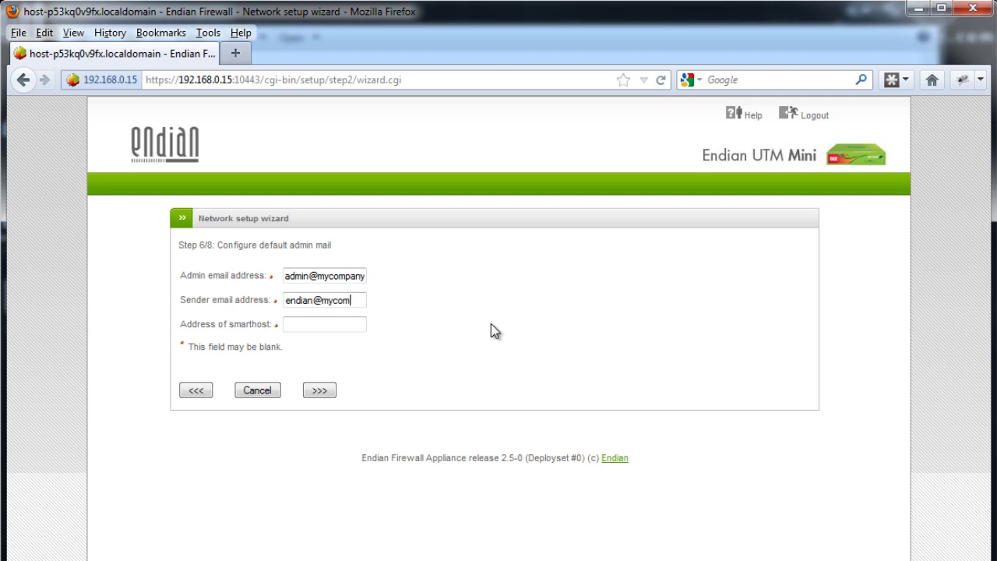
pyautogui.write('pany.com')
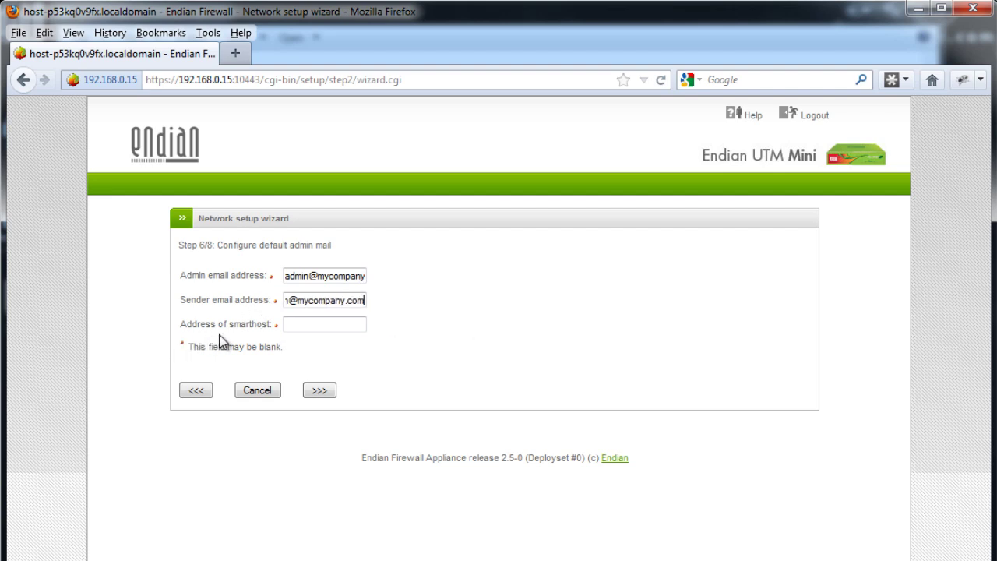
# - Set the smarthost address to mx.mycompany.com and apply the new network configuration
pyautogui.click(295, 330)
pyautogui.hotkey('shift', 'Tab')
pyautogui.click(286, 326)
pyautogui.write('mx.mycompan')
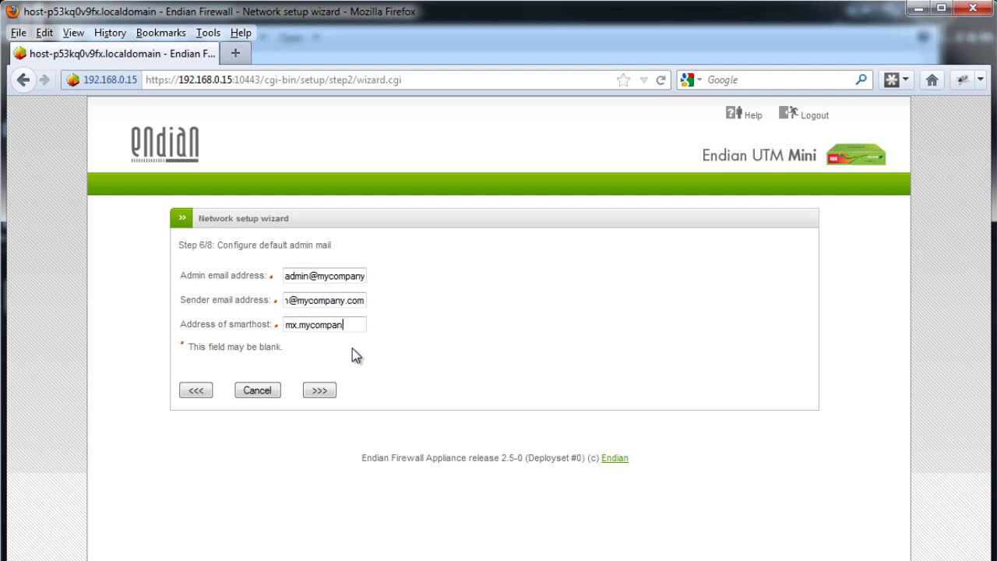
pyautogui.write('y.com')
pyautogui.click(319, 393)
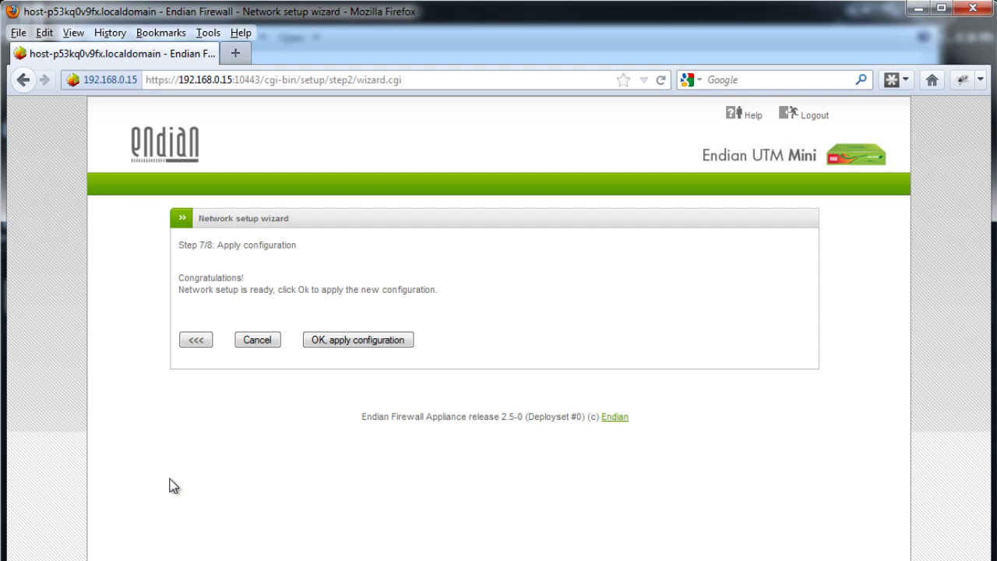
pyautogui.click(360, 347)
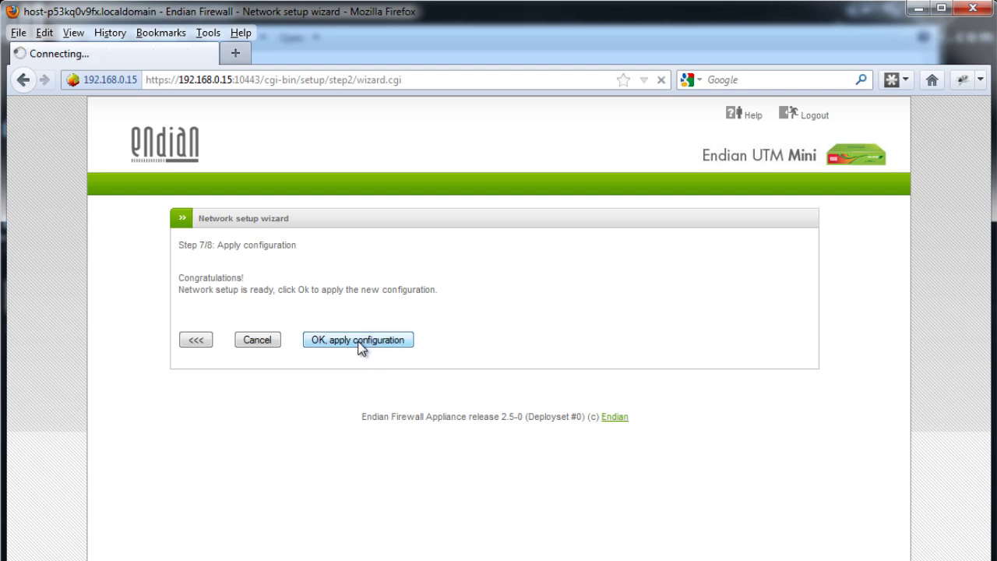